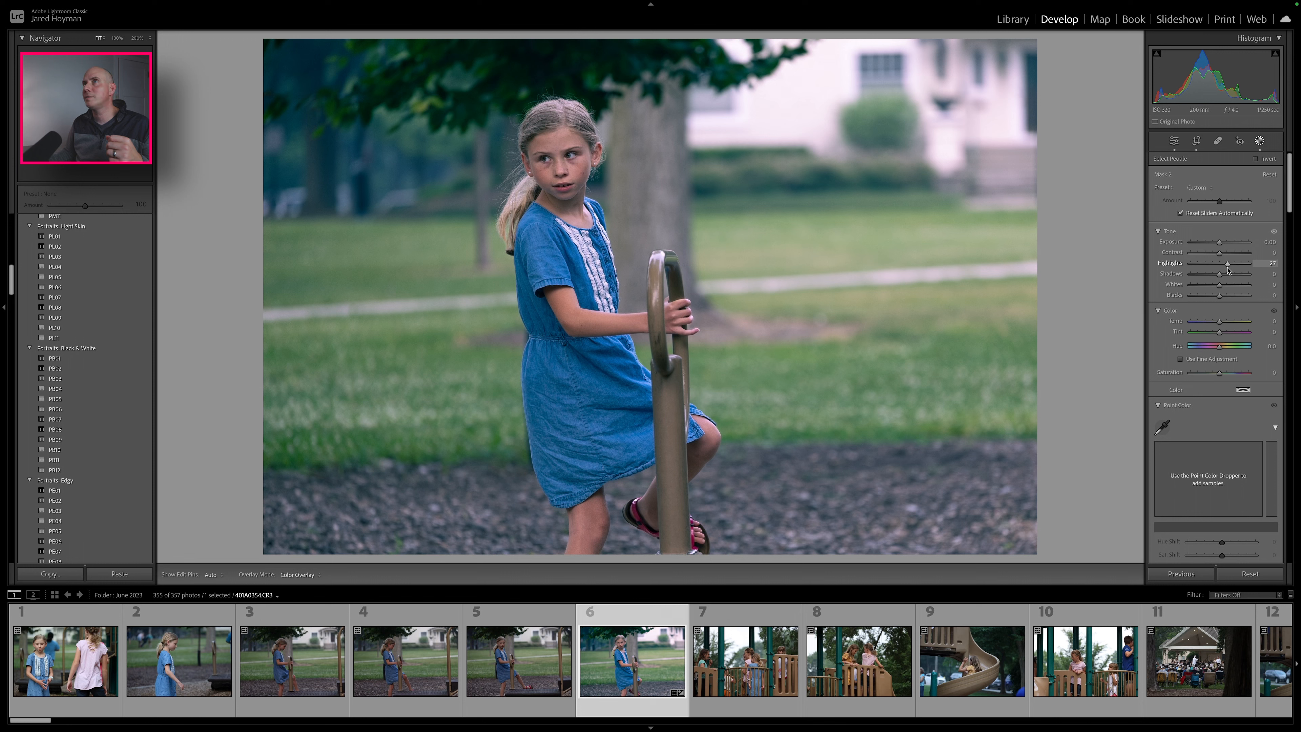
Step: Set the facial skin mask's Contrast to 7 and inspect the girl's face up close outside masking
drag(1222, 253, 1225, 259)
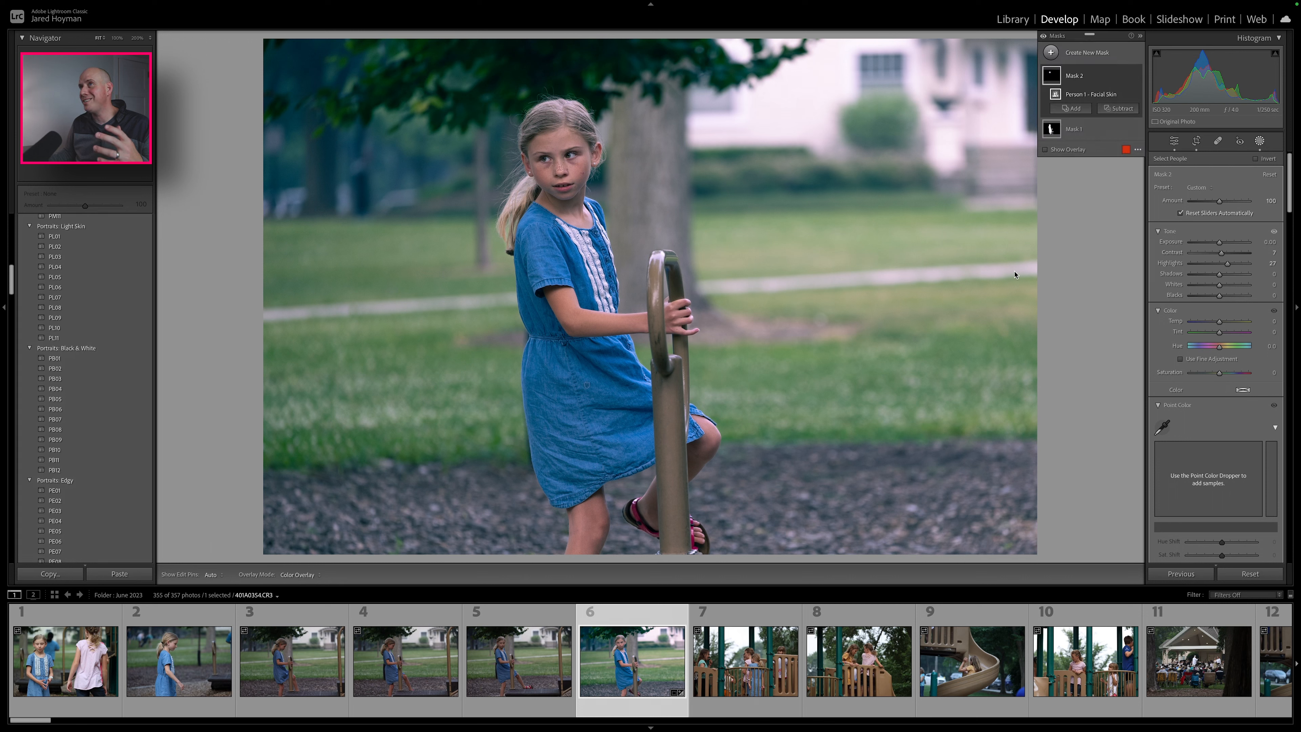
click(1174, 141)
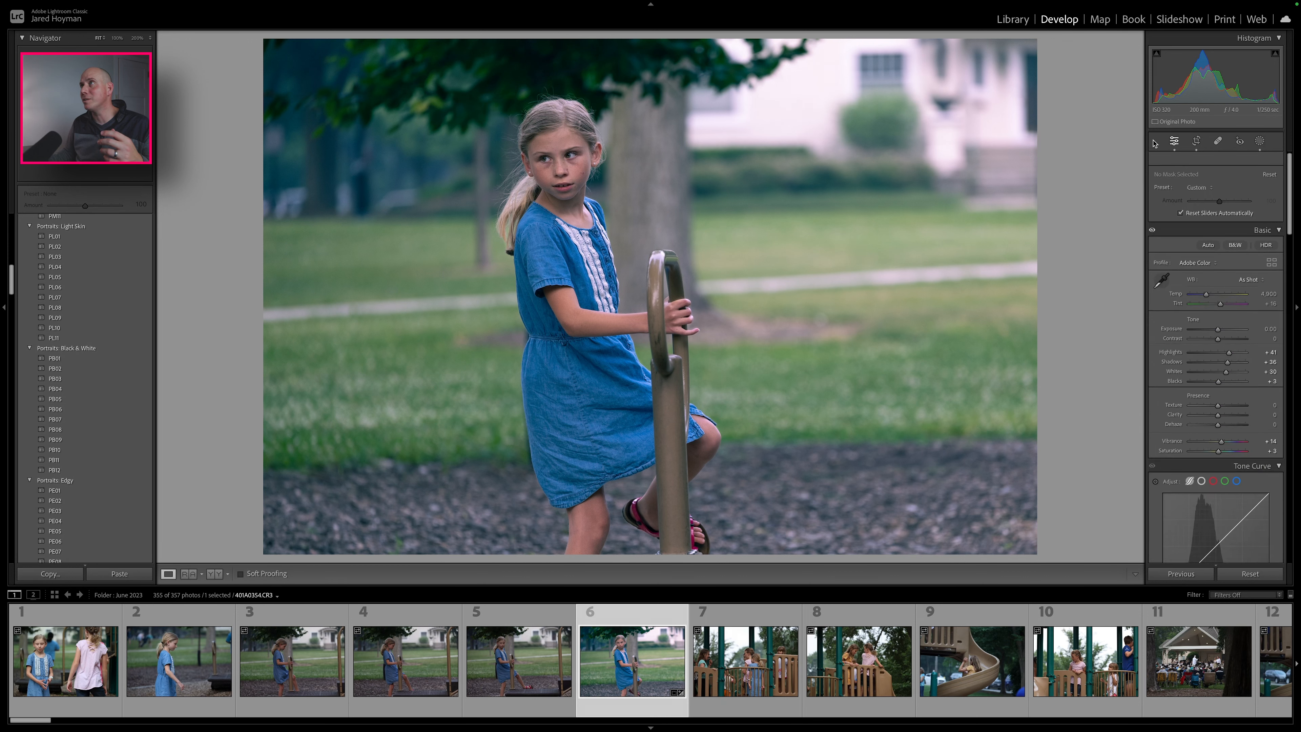
click(557, 149)
drag(556, 150, 662, 207)
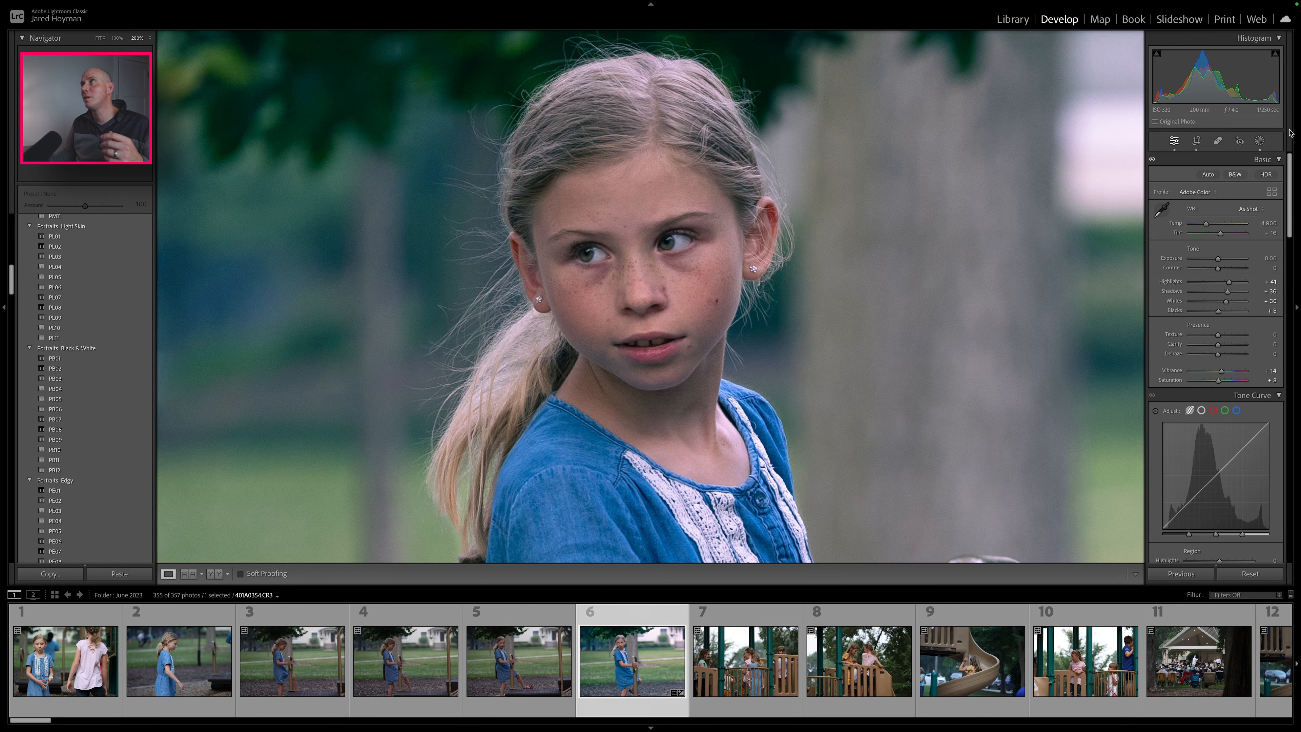
Step: Compare the face with Mask 2 and Mask 1 switched on and off
click(1260, 141)
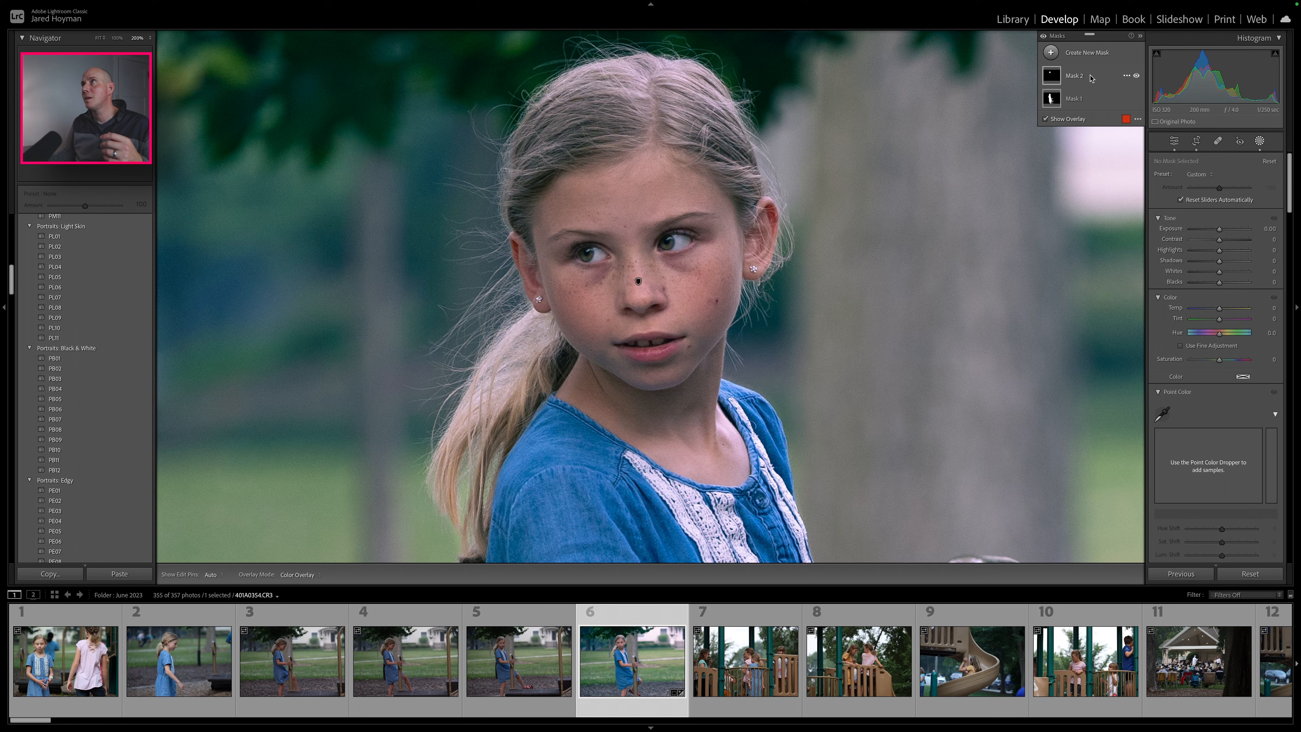
click(1136, 77)
click(1136, 99)
Step: Soften the girl's face by setting Texture to -23 on the facial skin mask, with the mask overlay hidden
scroll(1190, 368, down, 2)
scroll(1190, 368, down, 10)
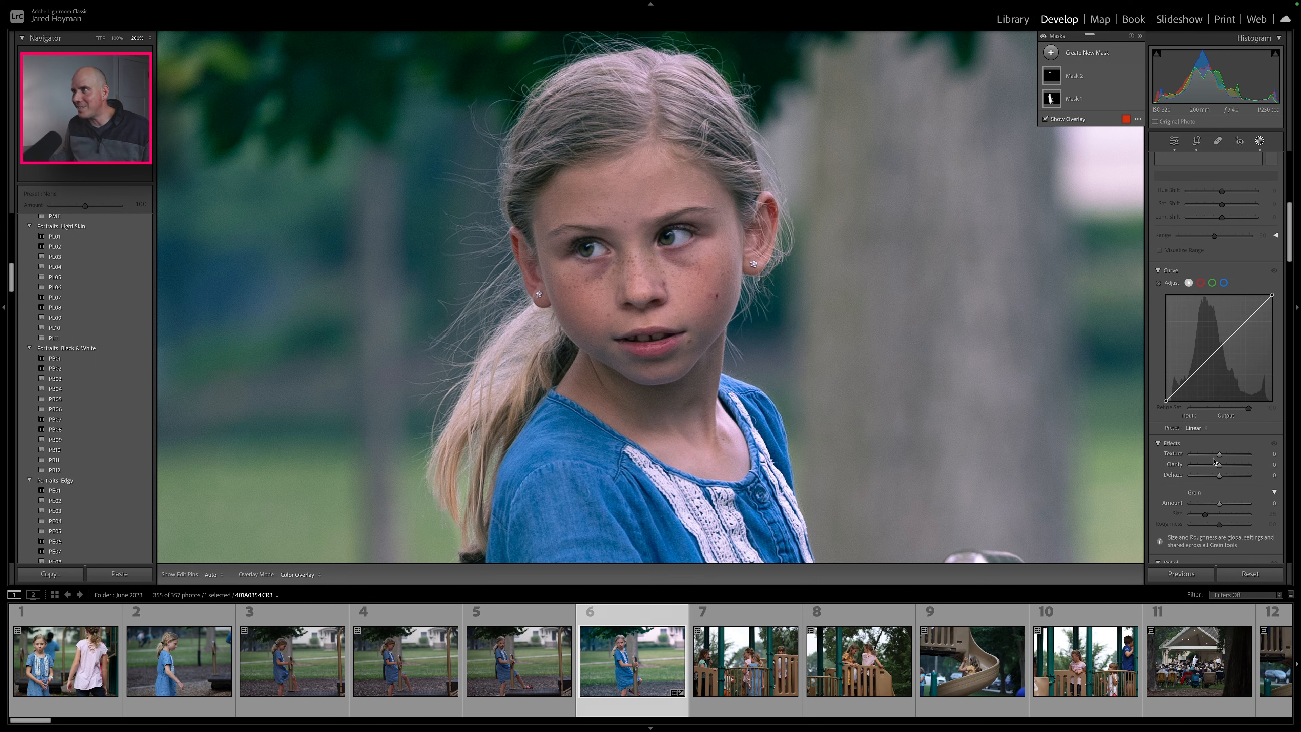
key(o)
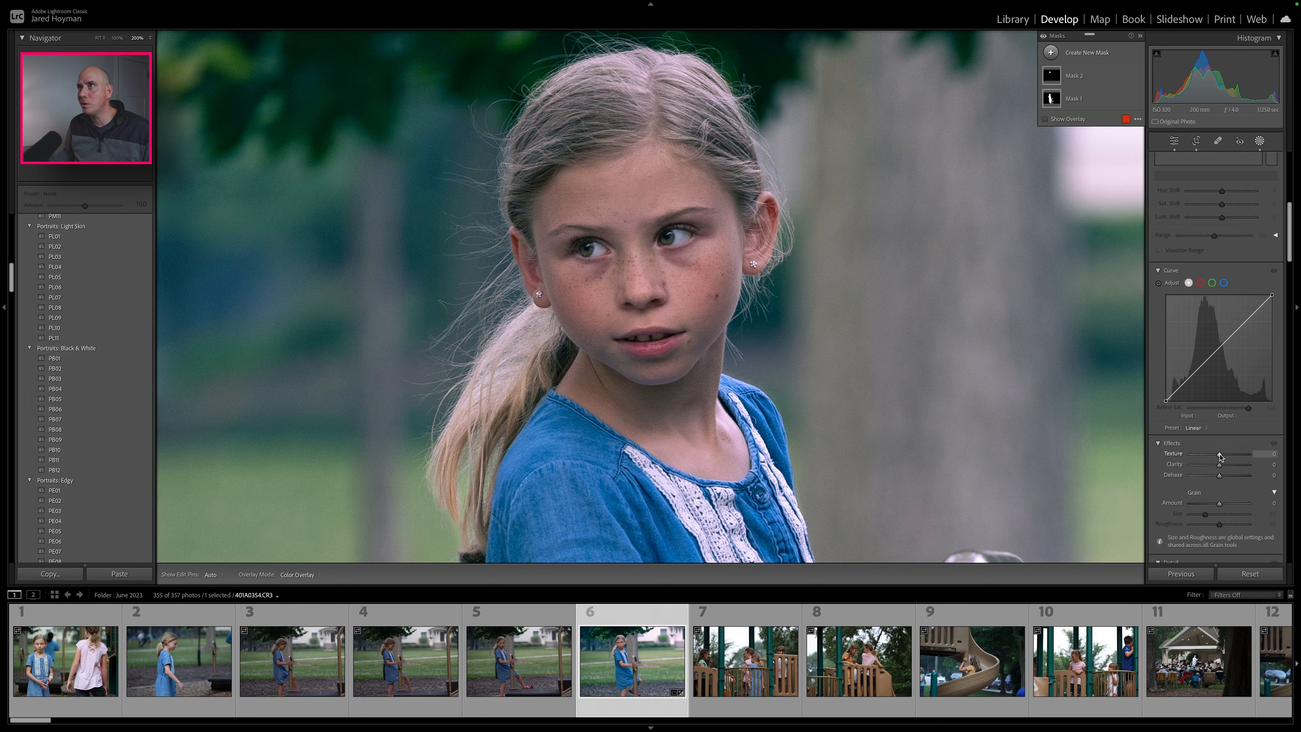
mouse_move(1216, 453)
mouse_down()
mouse_move(1204, 455)
mouse_move(1221, 455)
mouse_up()
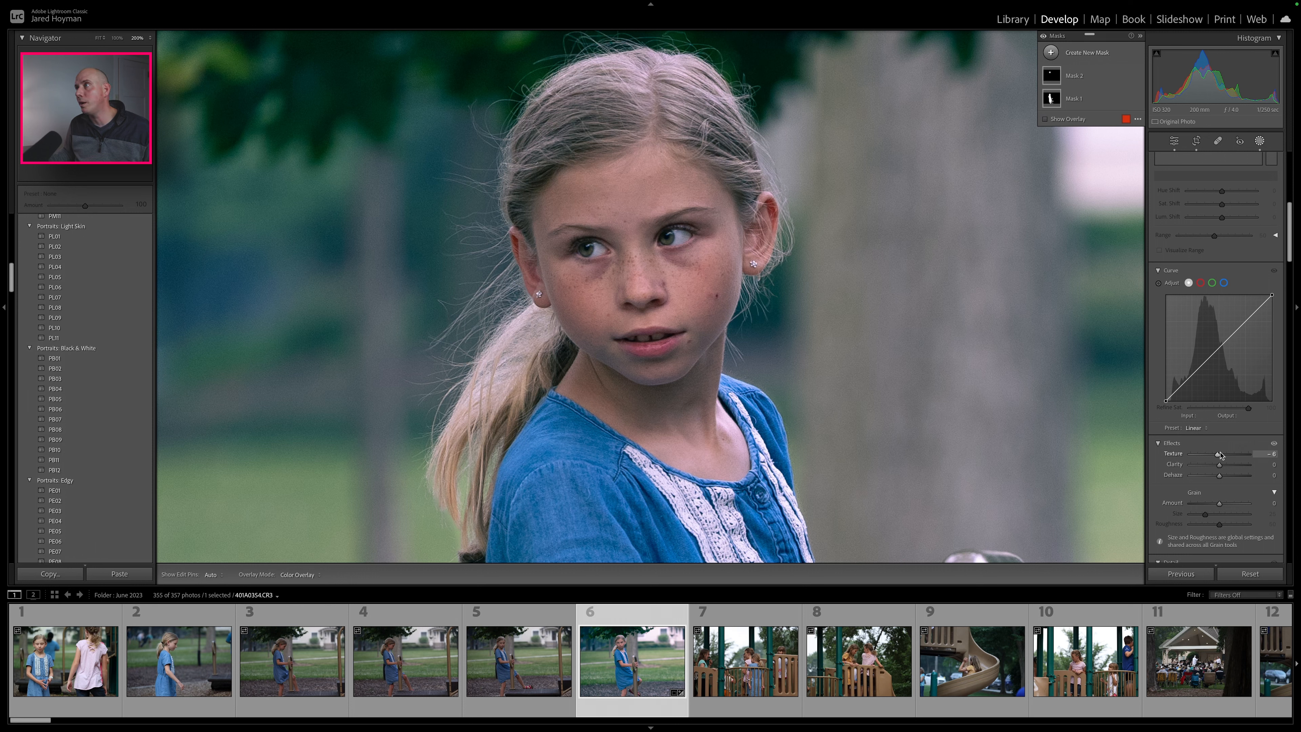
click(1072, 76)
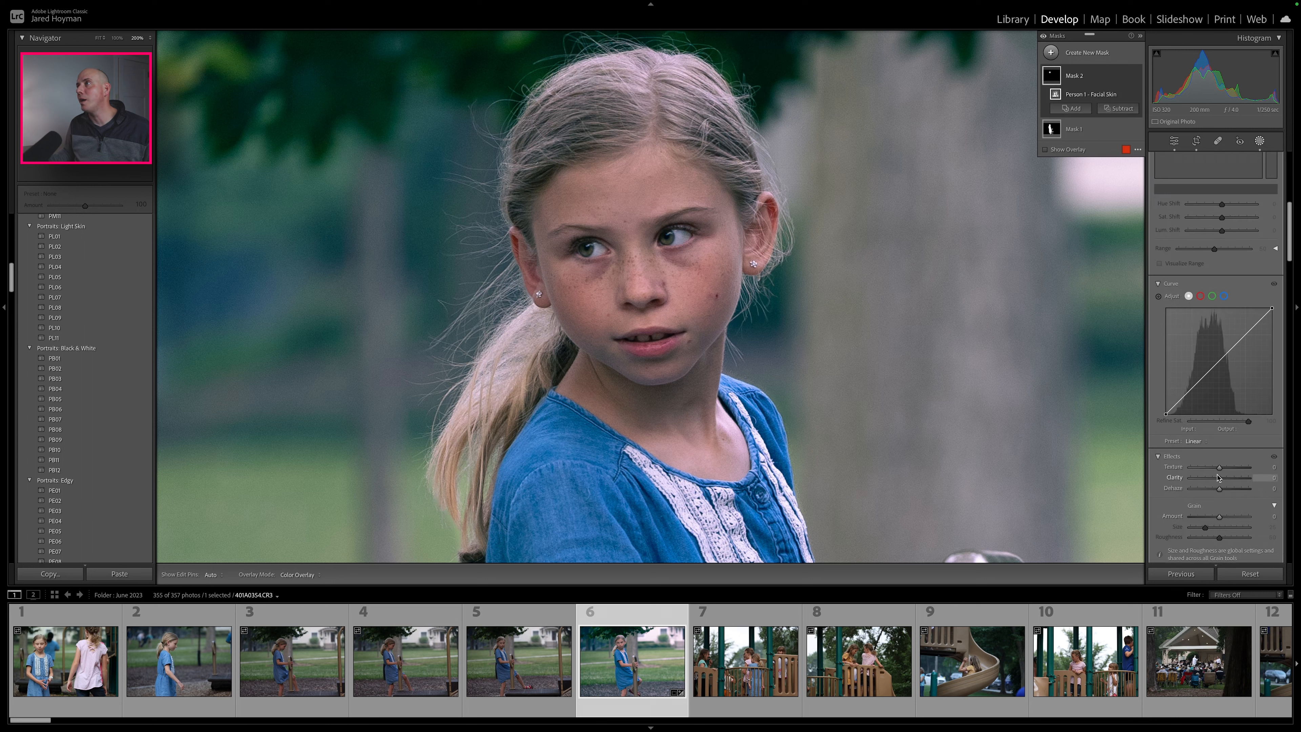
drag(1220, 468, 1200, 471)
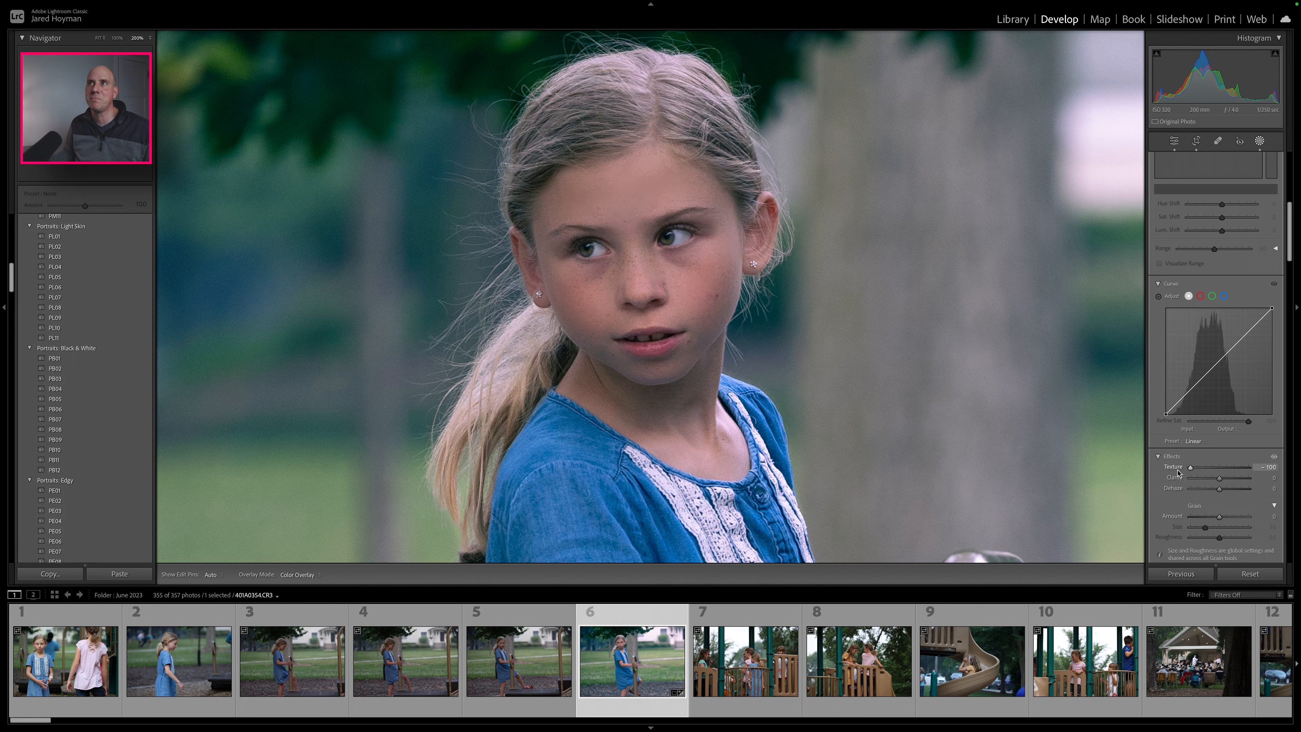
drag(1177, 473, 1177, 473)
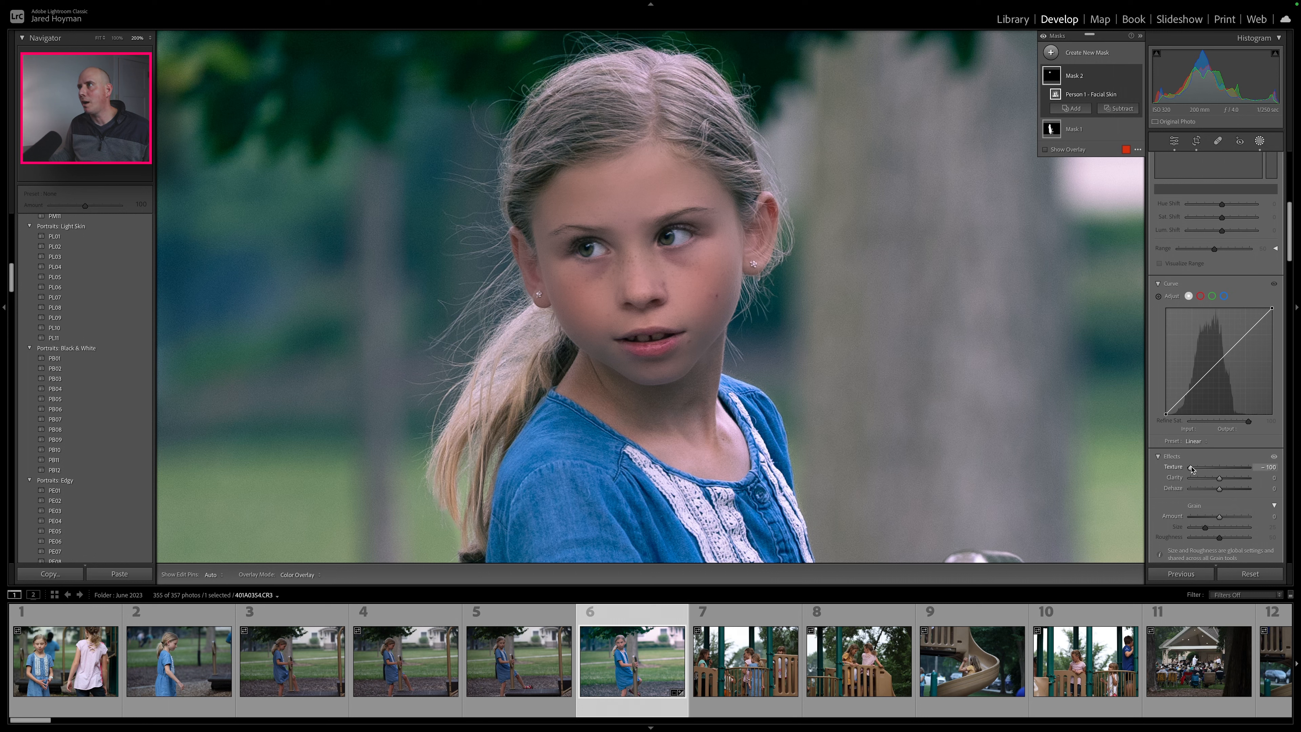
drag(1191, 468, 1214, 477)
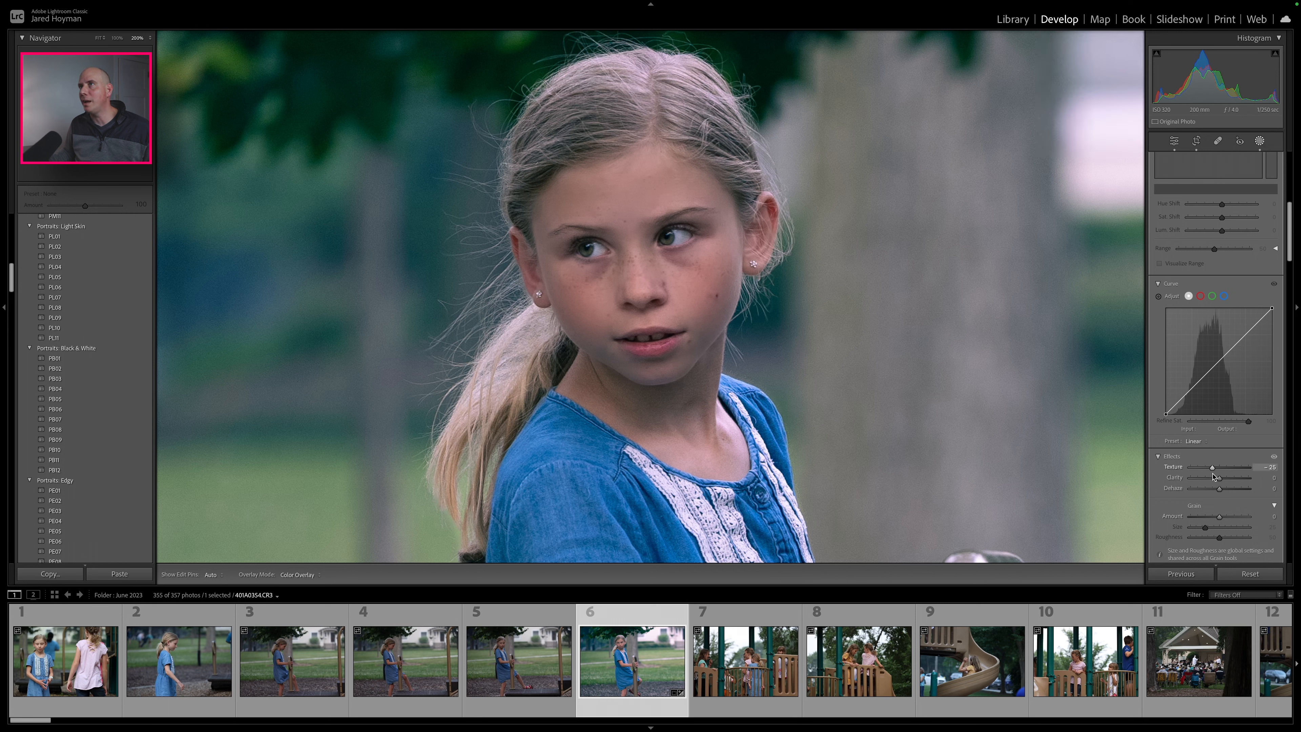
drag(1213, 477, 1214, 475)
drag(1213, 475, 1213, 476)
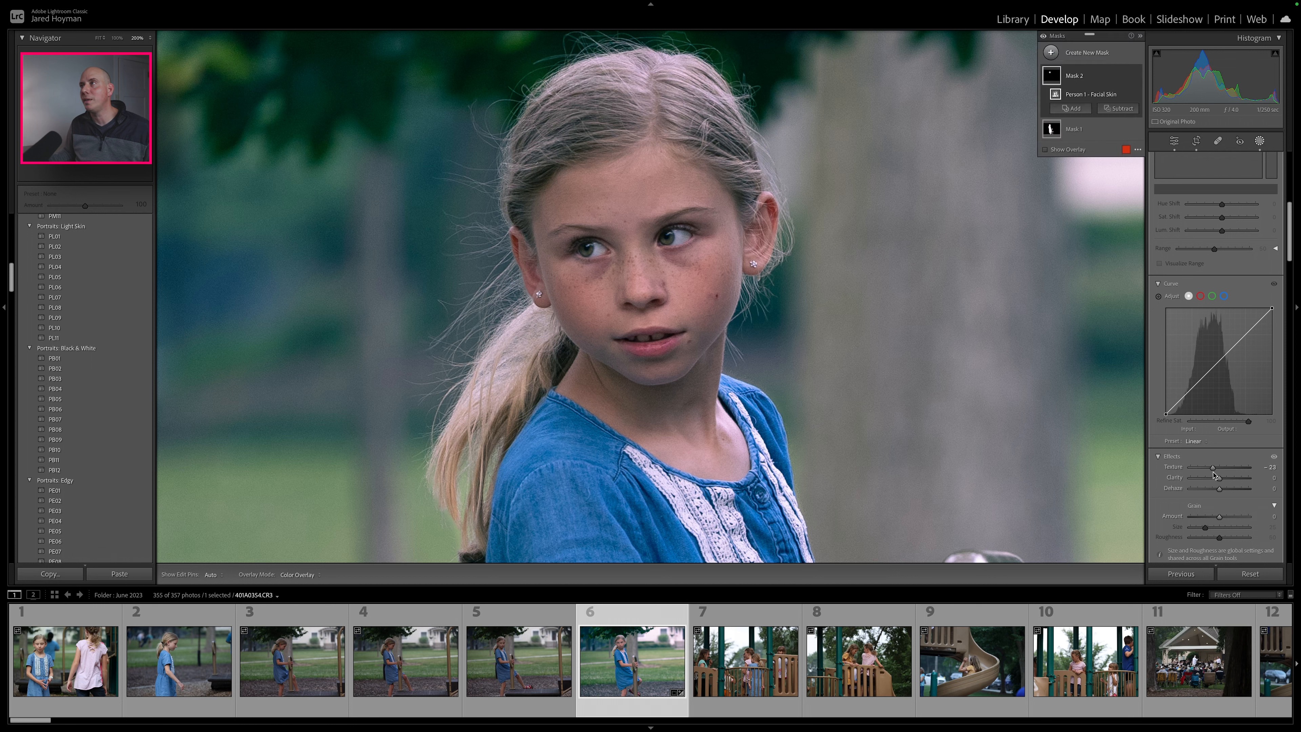
Step: Compare the skin before and after by toggling the facial skin mask's visibility
click(1136, 77)
click(1136, 77)
click(1136, 77)
click(1136, 77)
Step: Create a people mask for the girl's Eye Sclera and set its Contrast to 10 and Highlights to 55
click(1051, 52)
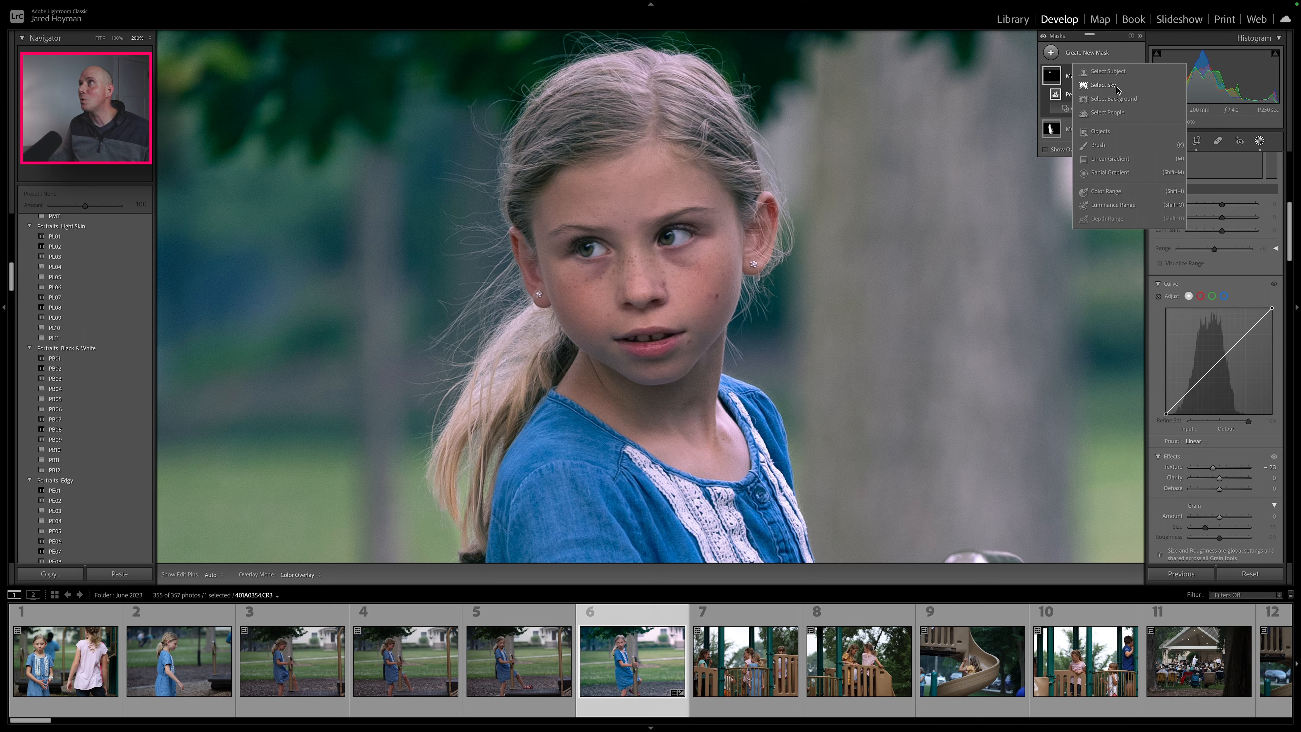
click(1116, 72)
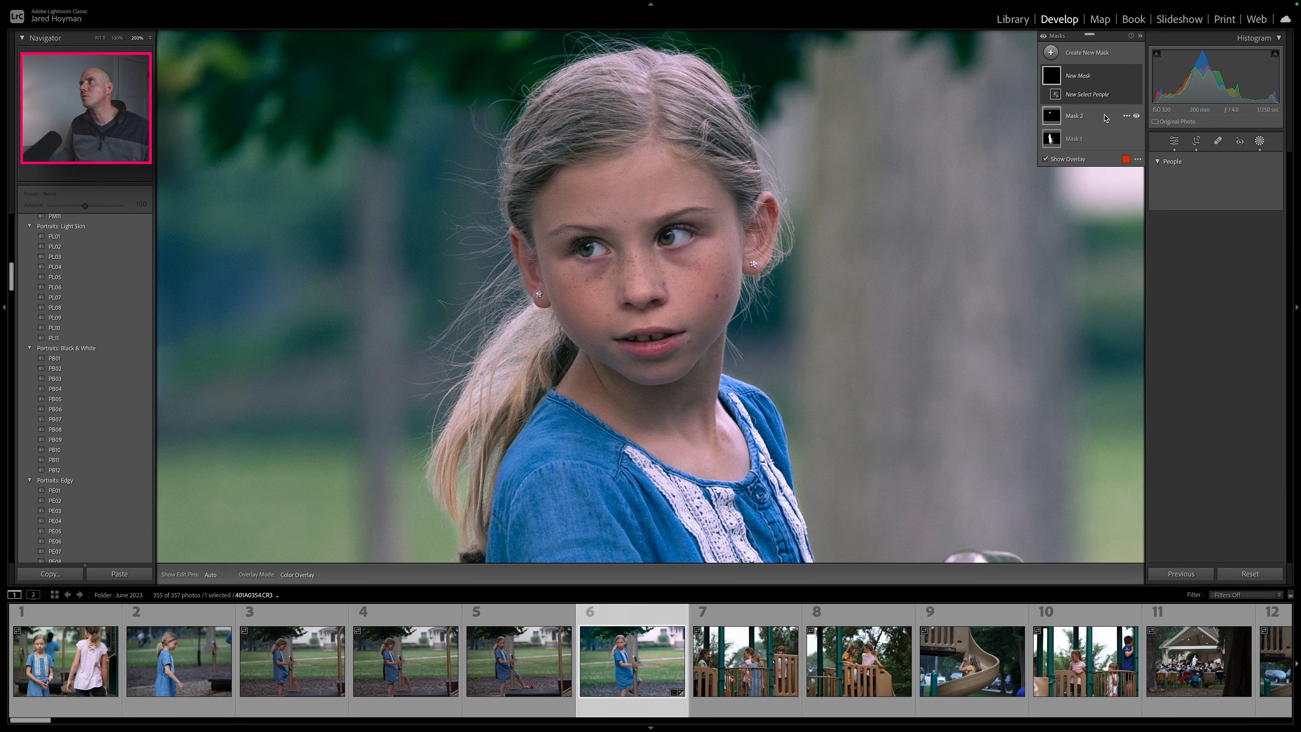
click(1201, 185)
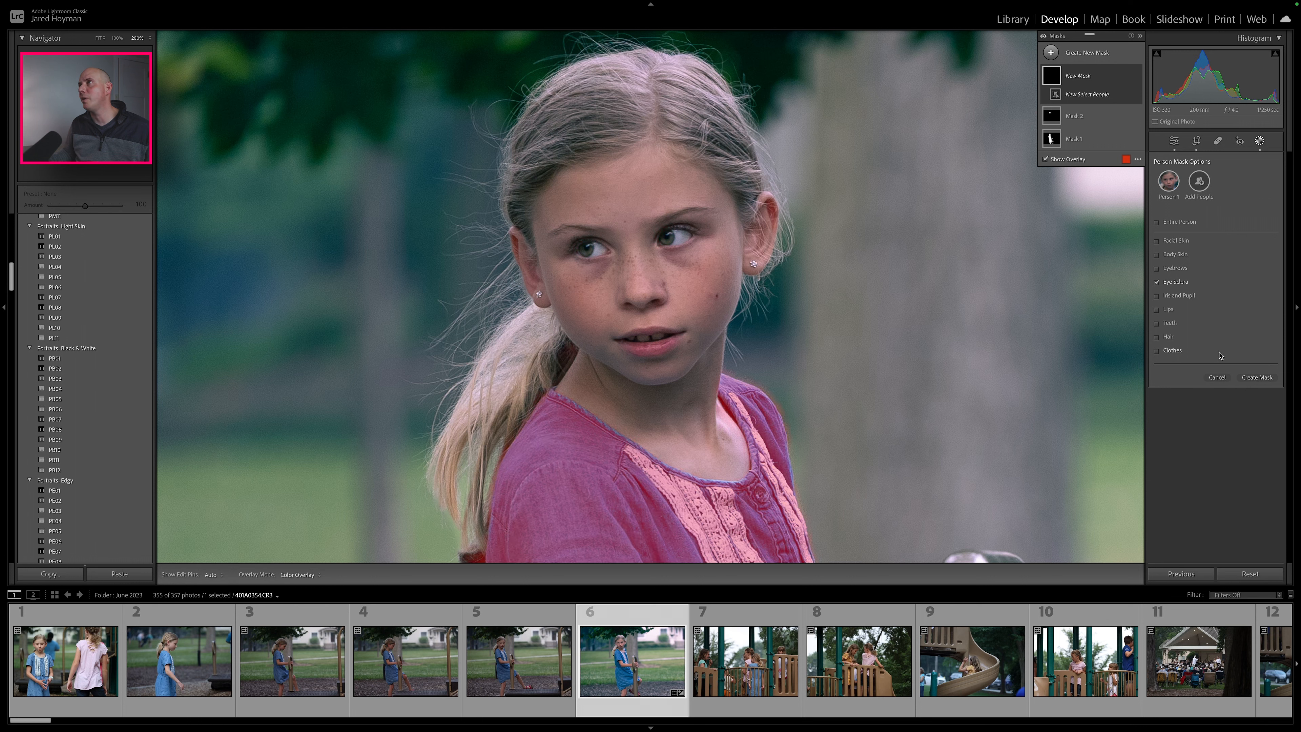
click(1257, 377)
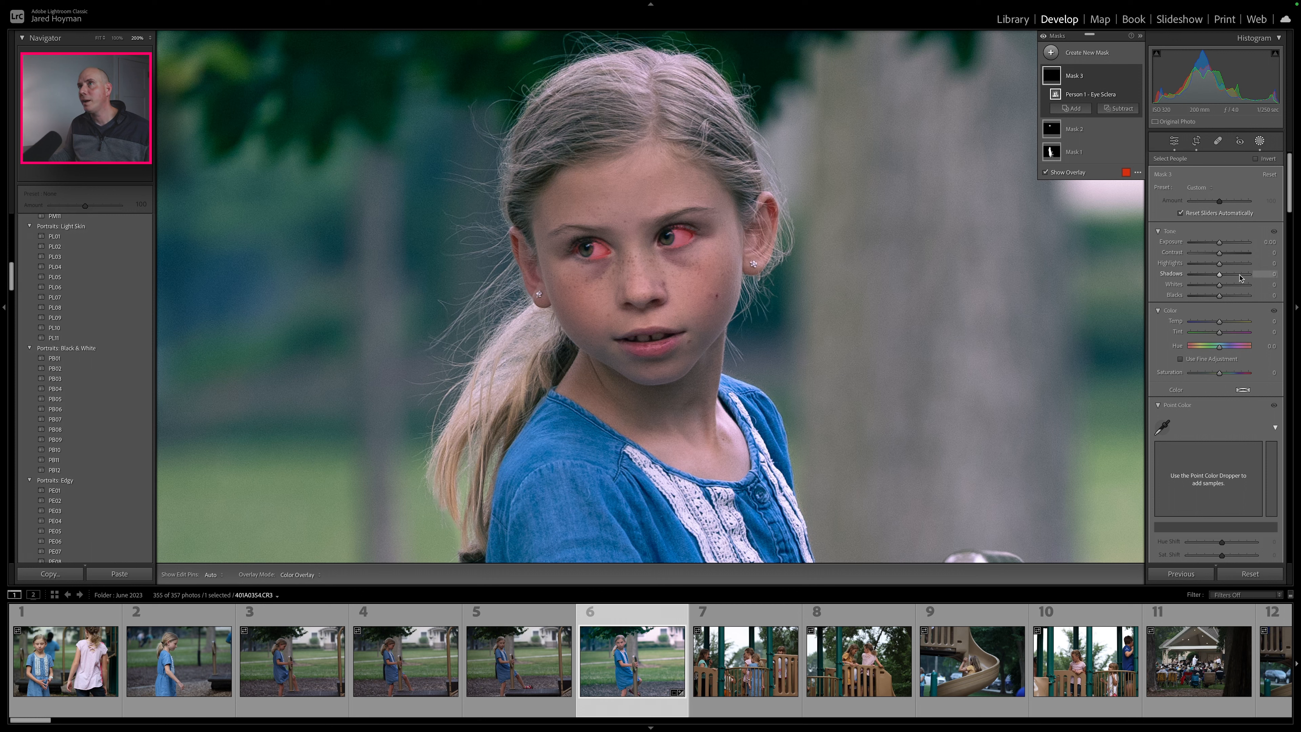
mouse_move(1219, 265)
mouse_down()
mouse_move(1250, 270)
mouse_move(1225, 258)
mouse_up()
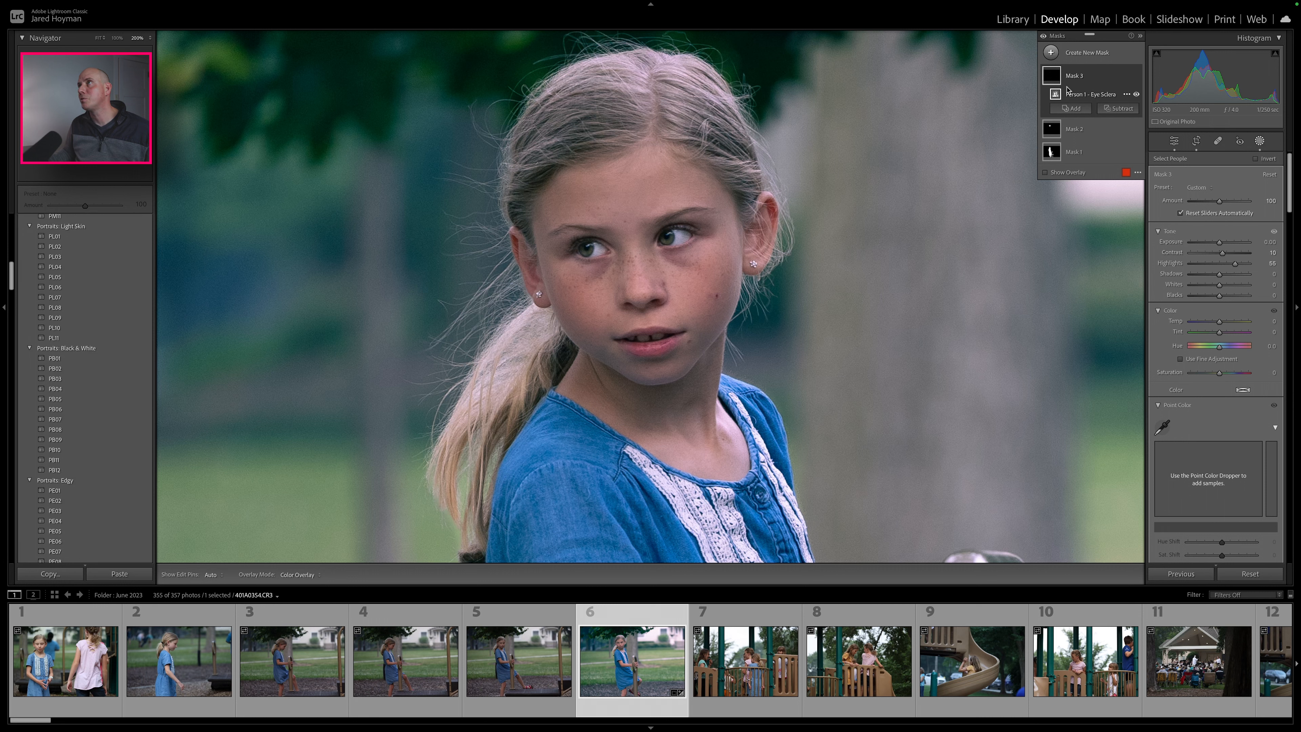
Step: Create a new people mask covering only the girl's Iris and Pupil
click(1052, 52)
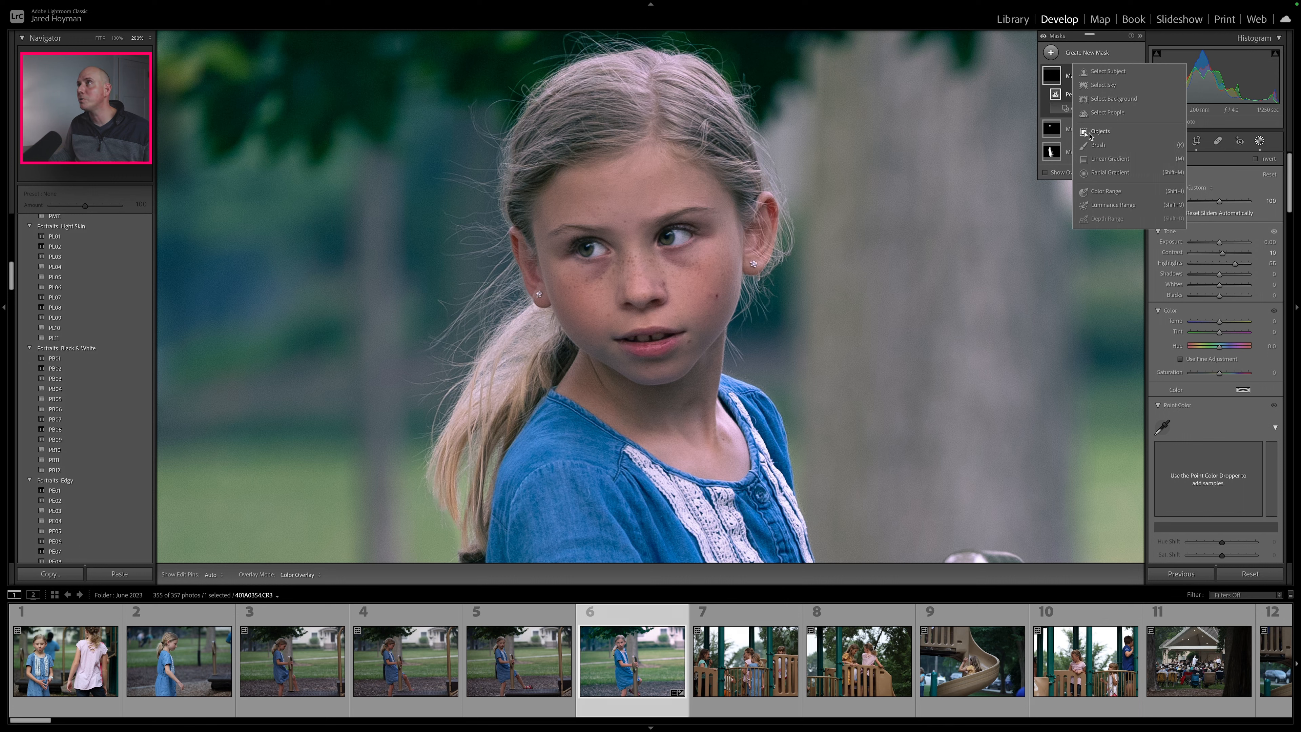
click(1105, 113)
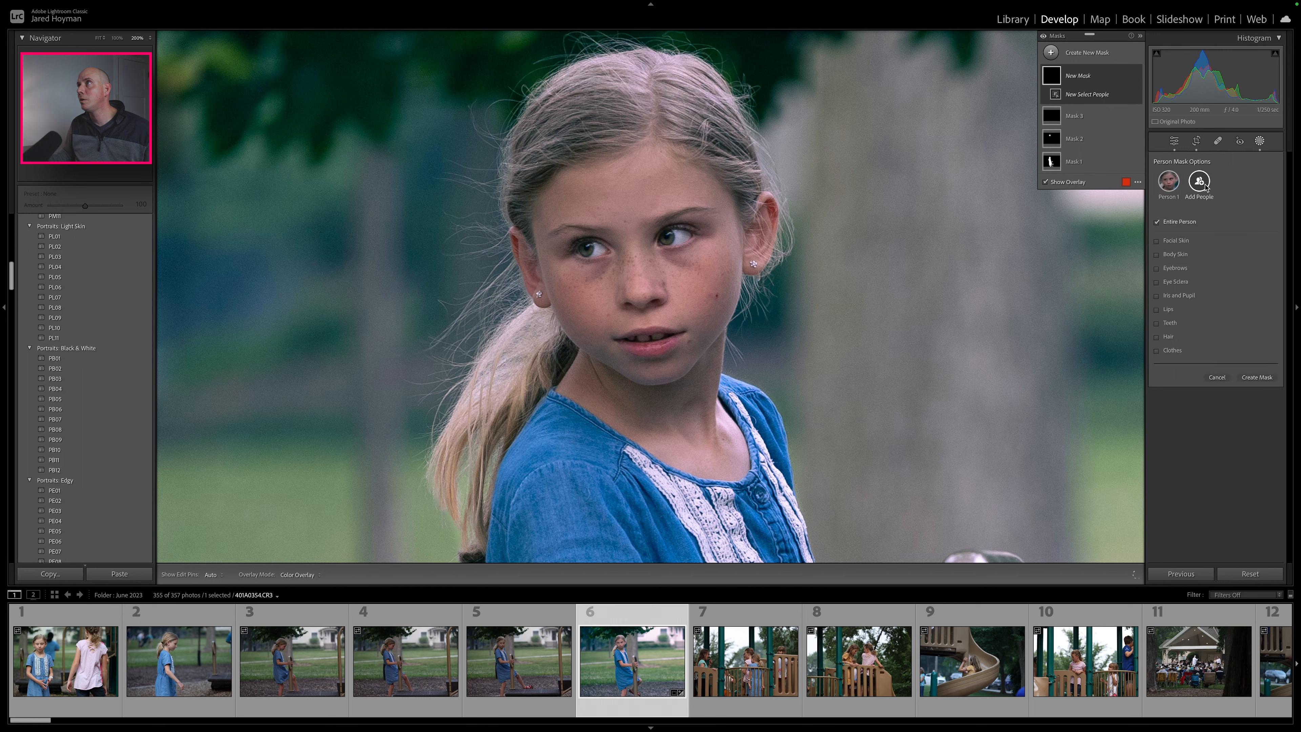
click(1156, 296)
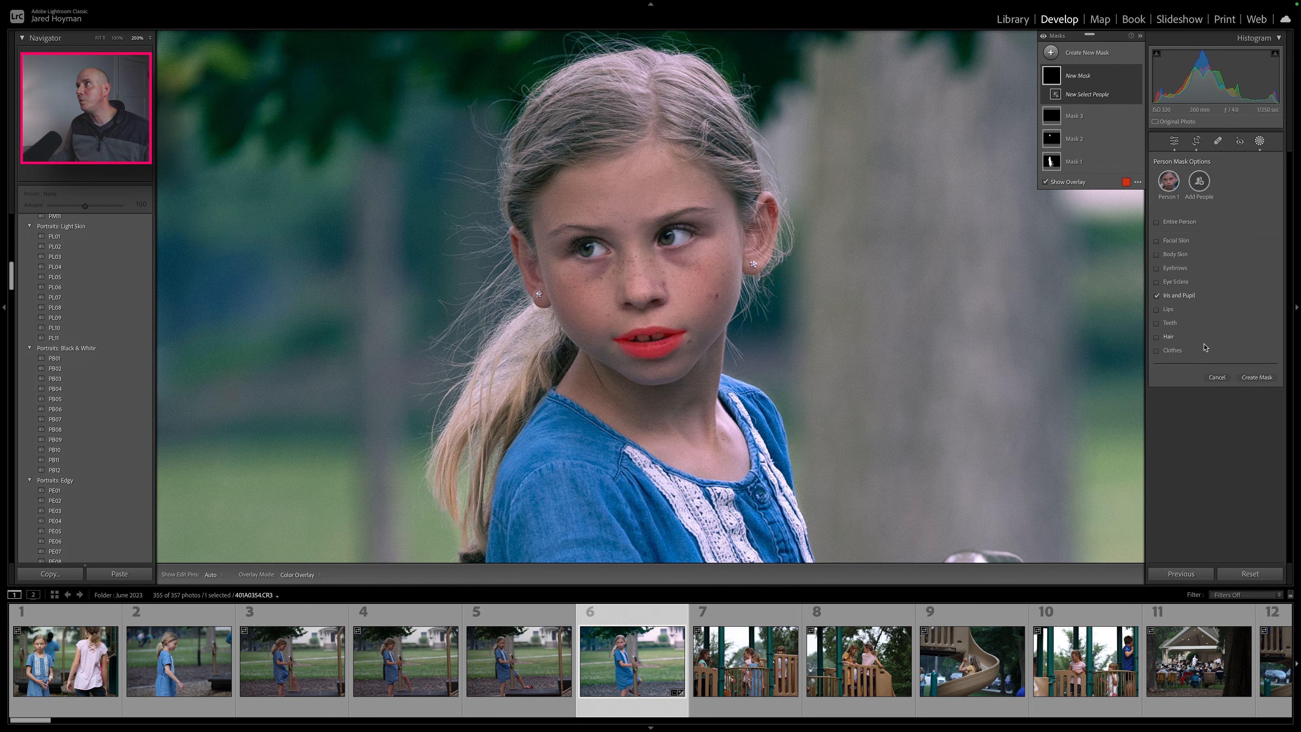
click(1257, 377)
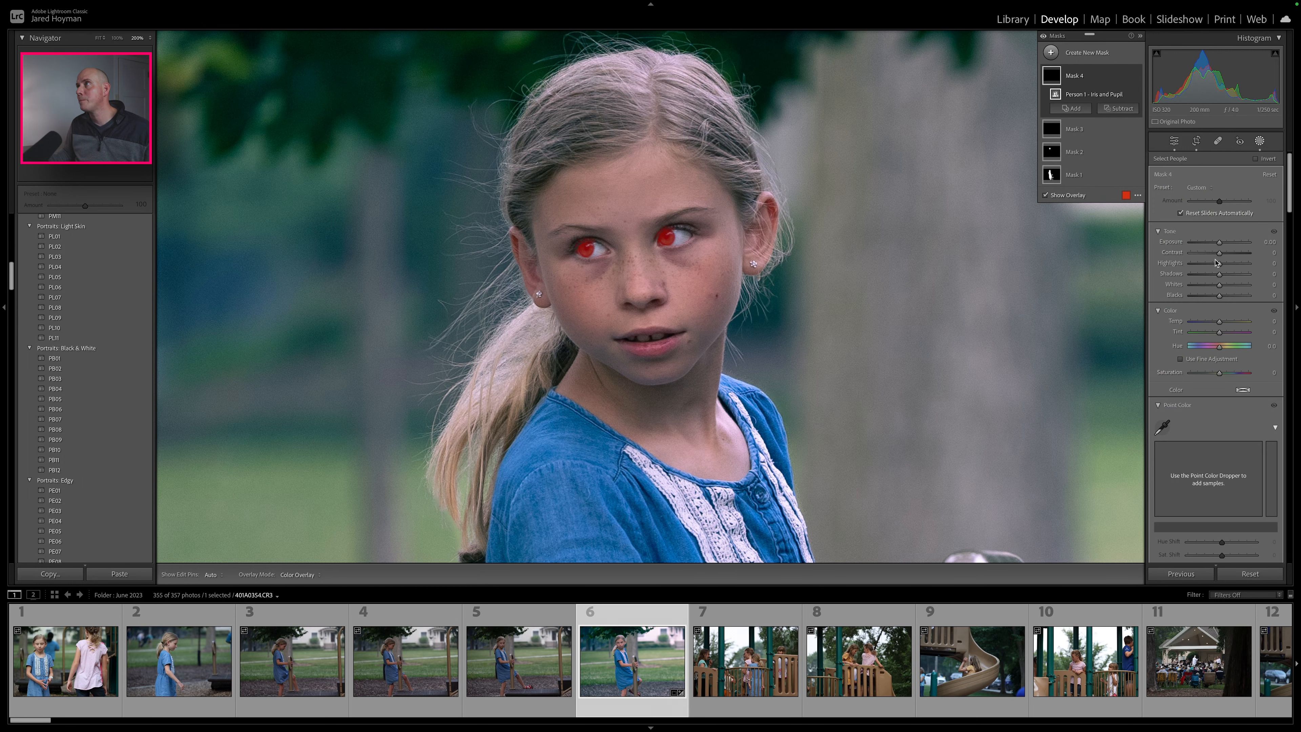
Step: Brighten and enrich the irises on the new mask with Shadows 45, Highlights 50 and Saturation 24
mouse_move(1223, 277)
mouse_down()
mouse_move(1250, 279)
mouse_move(1232, 279)
mouse_up()
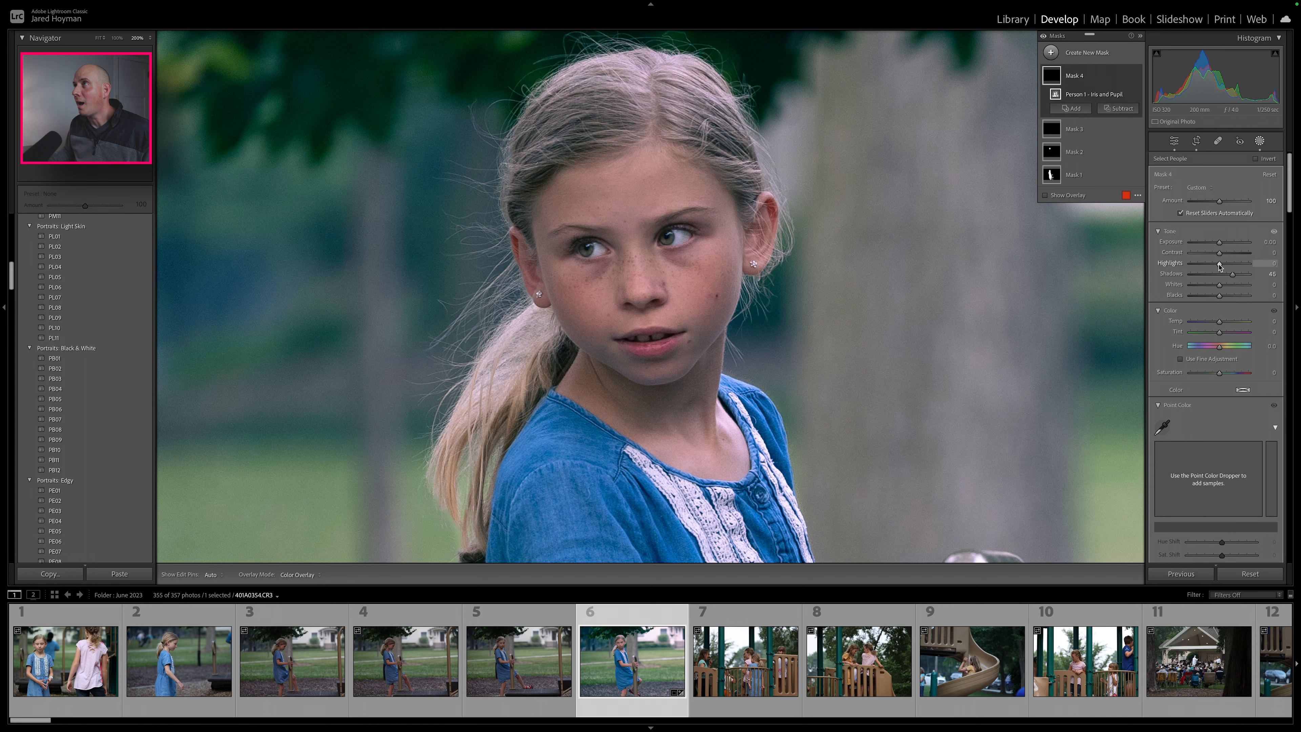
drag(1220, 265, 1233, 270)
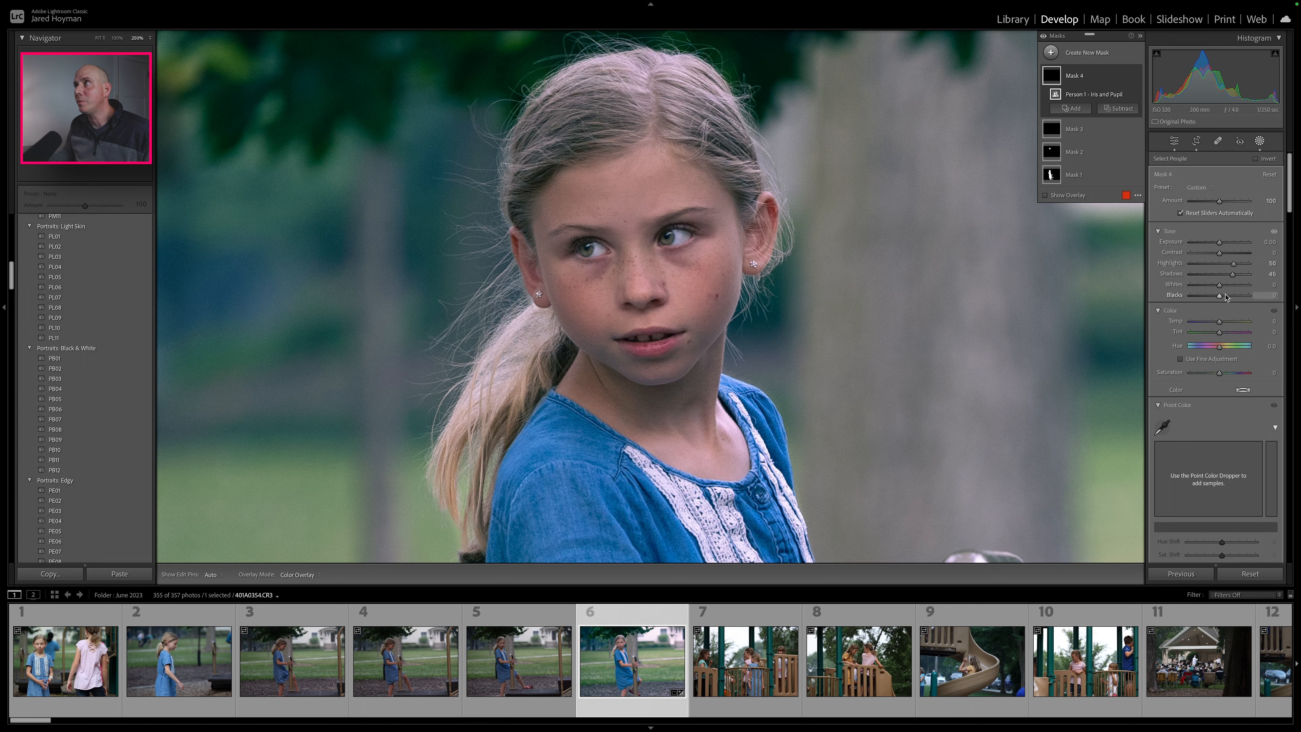
drag(1224, 376, 1222, 375)
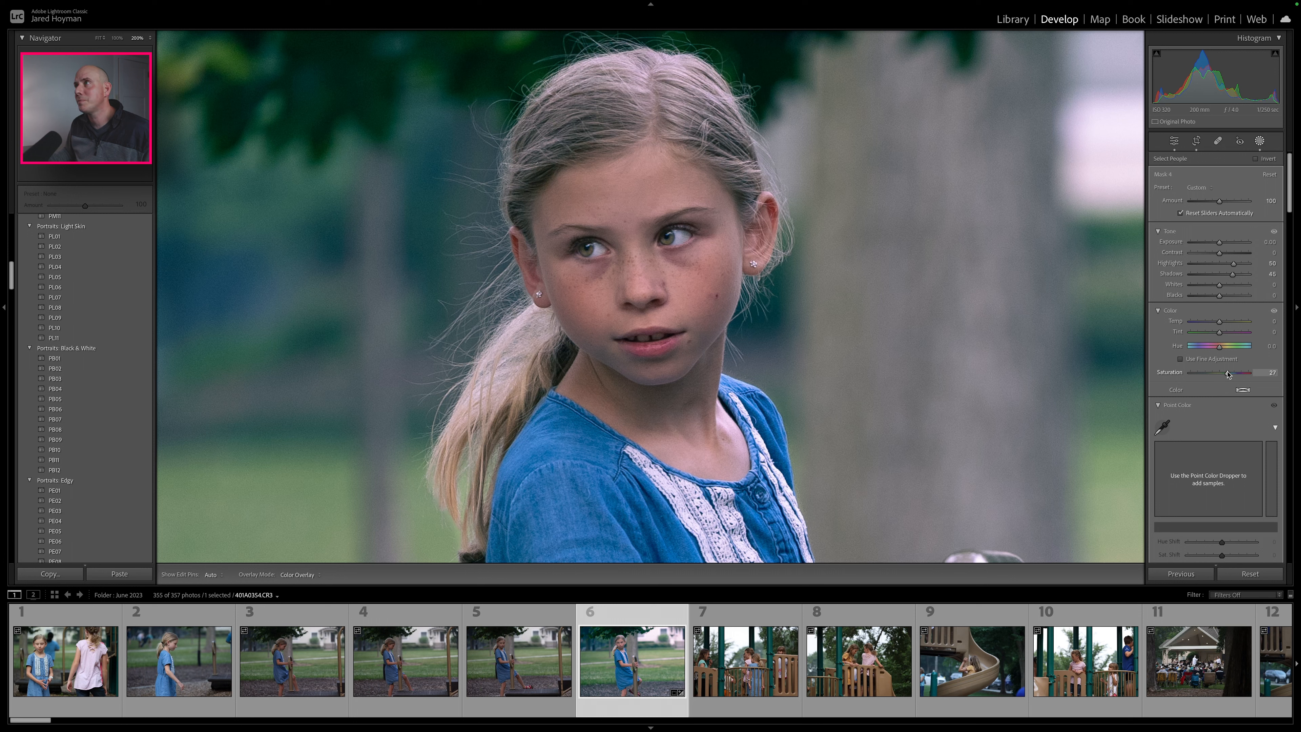
drag(1226, 375, 1227, 374)
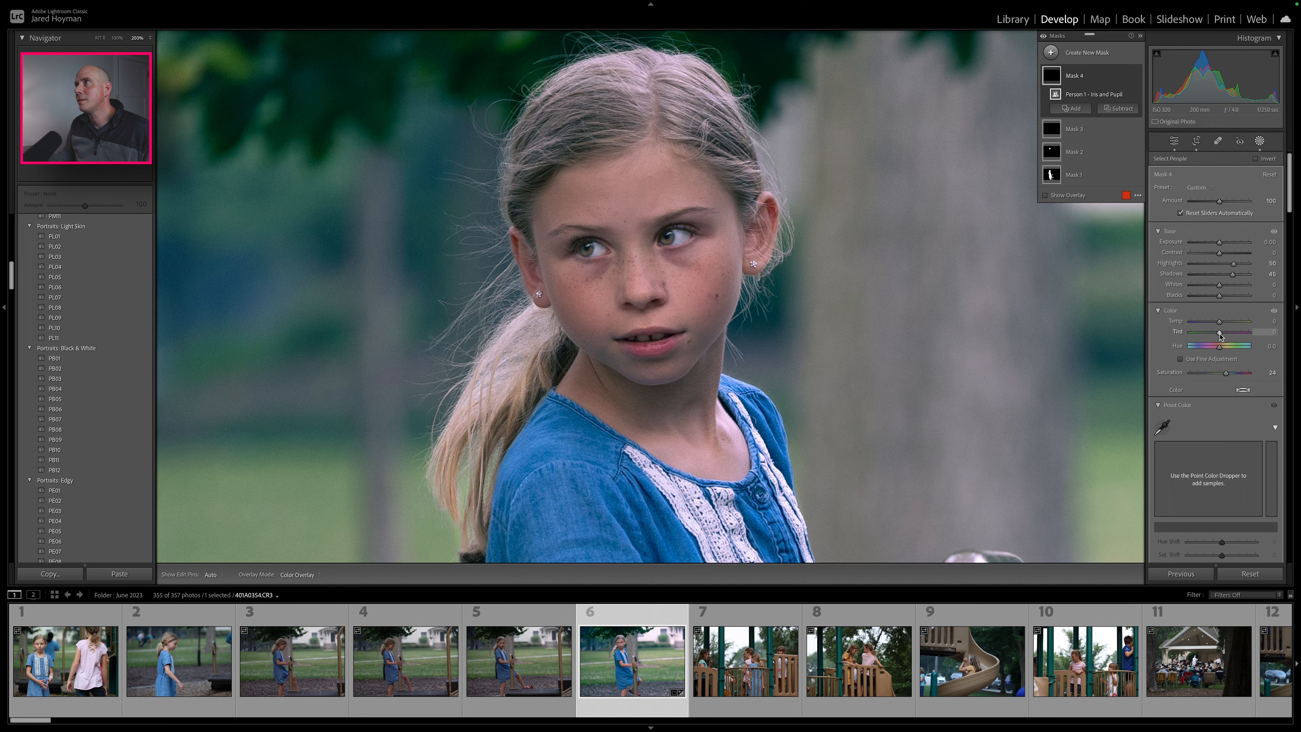
Step: Try cooler and warmer Temp values on the iris and pupil mask and reset Temp to its default
drag(1222, 325, 1208, 329)
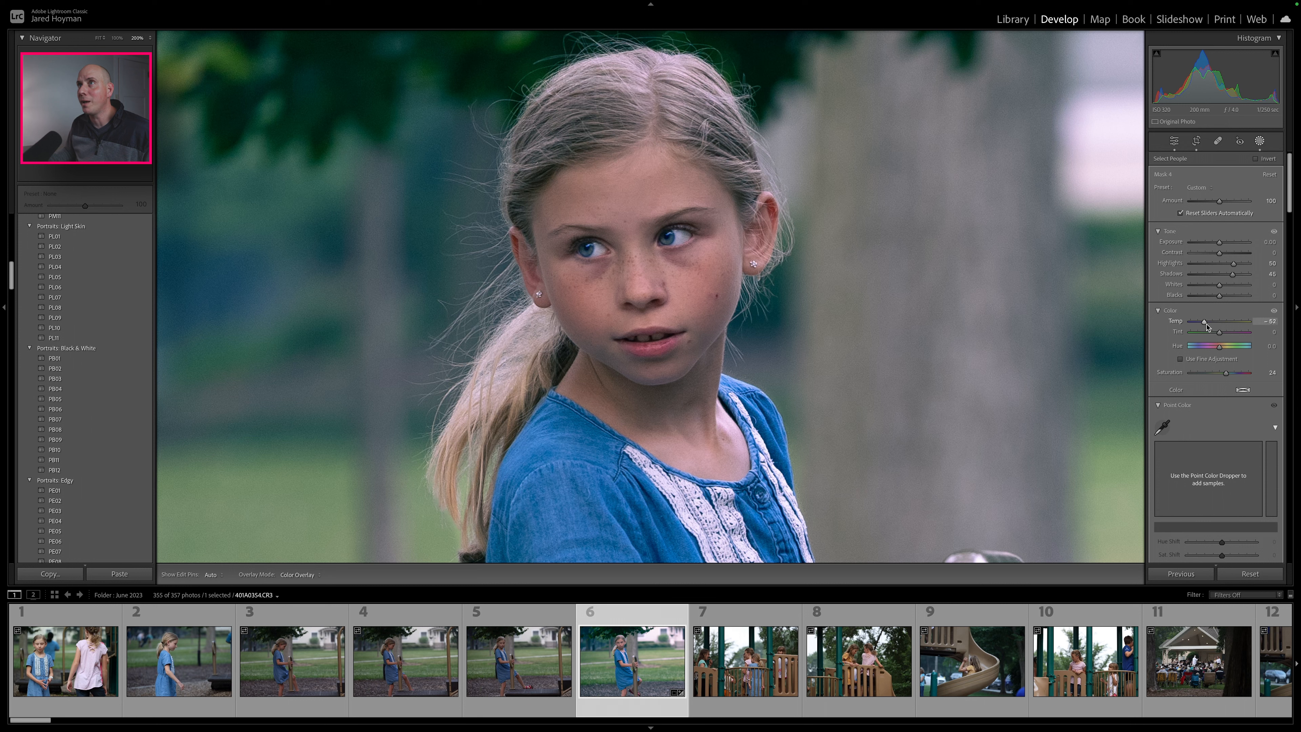
drag(1210, 328, 1238, 325)
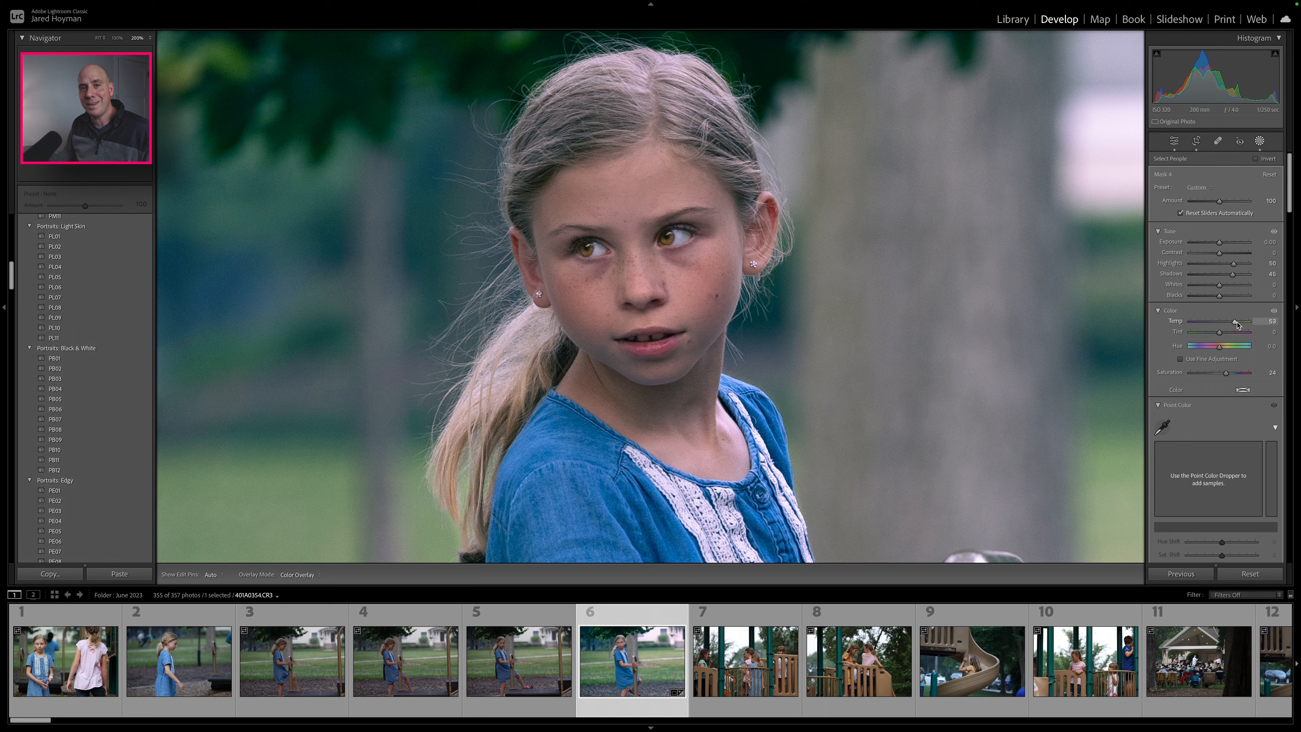
drag(1238, 326, 1224, 324)
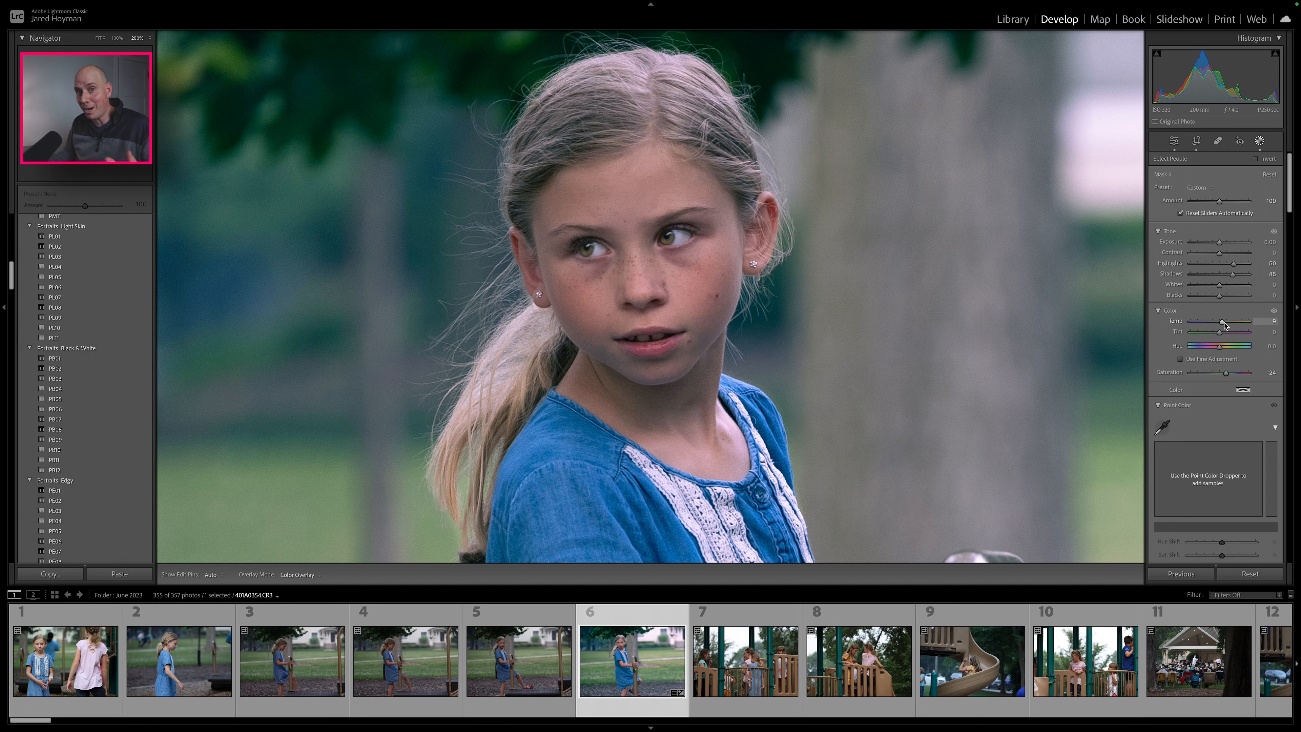
drag(1224, 324, 1221, 324)
double_click(1221, 324)
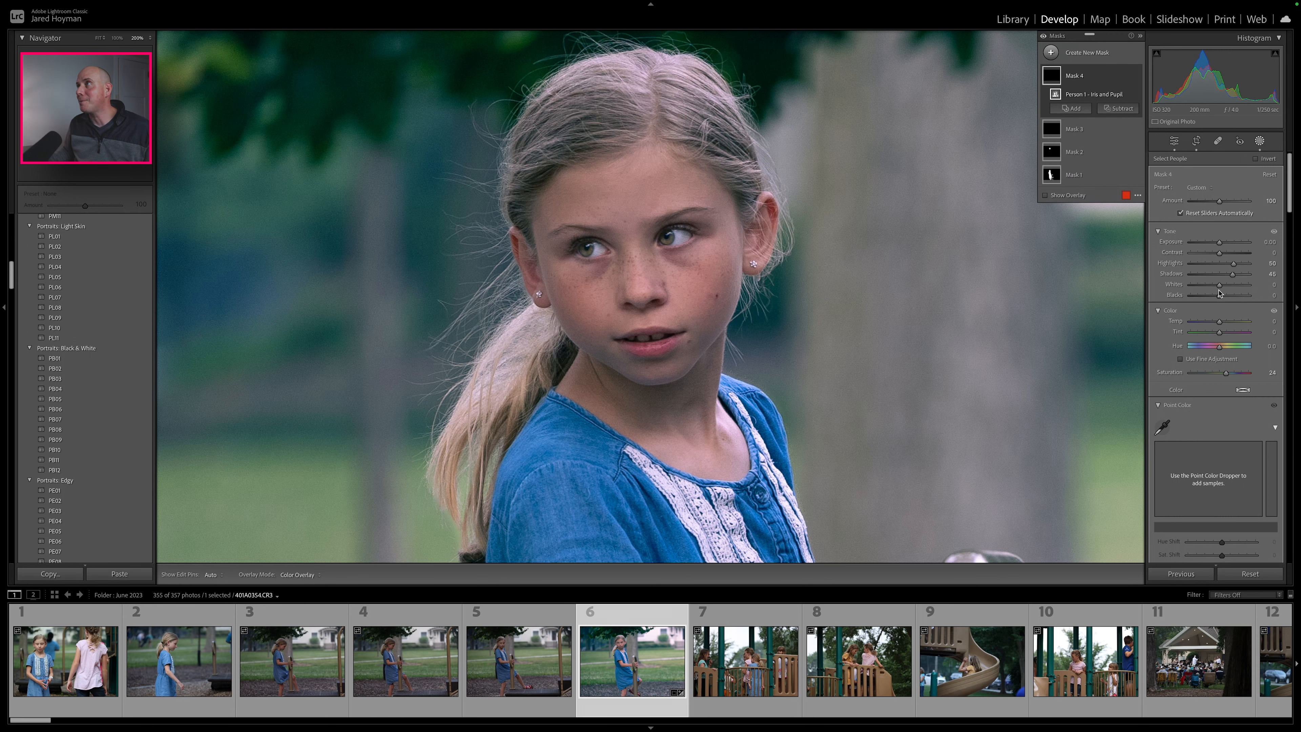
Step: Set the iris and pupil mask's Whites to 25 and Contrast to 20, and return to the general edit settings
drag(1220, 286, 1229, 260)
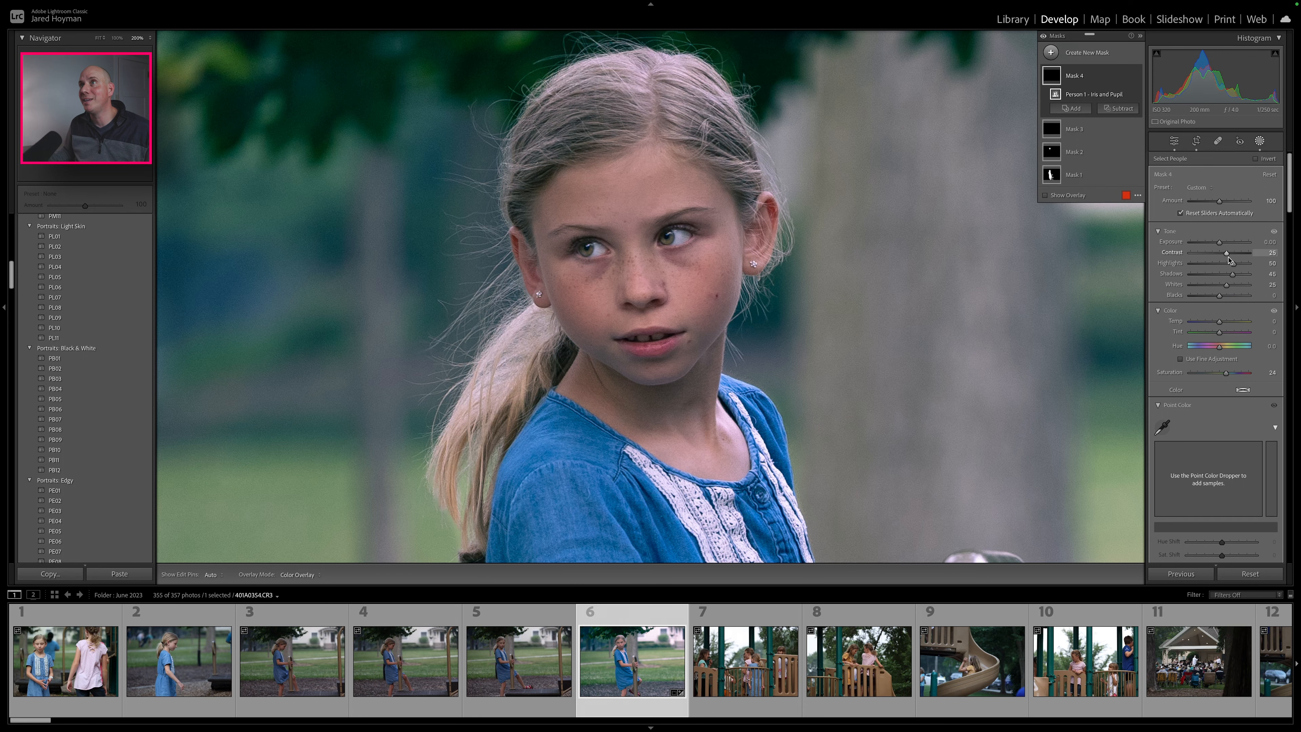
click(1181, 140)
click(869, 152)
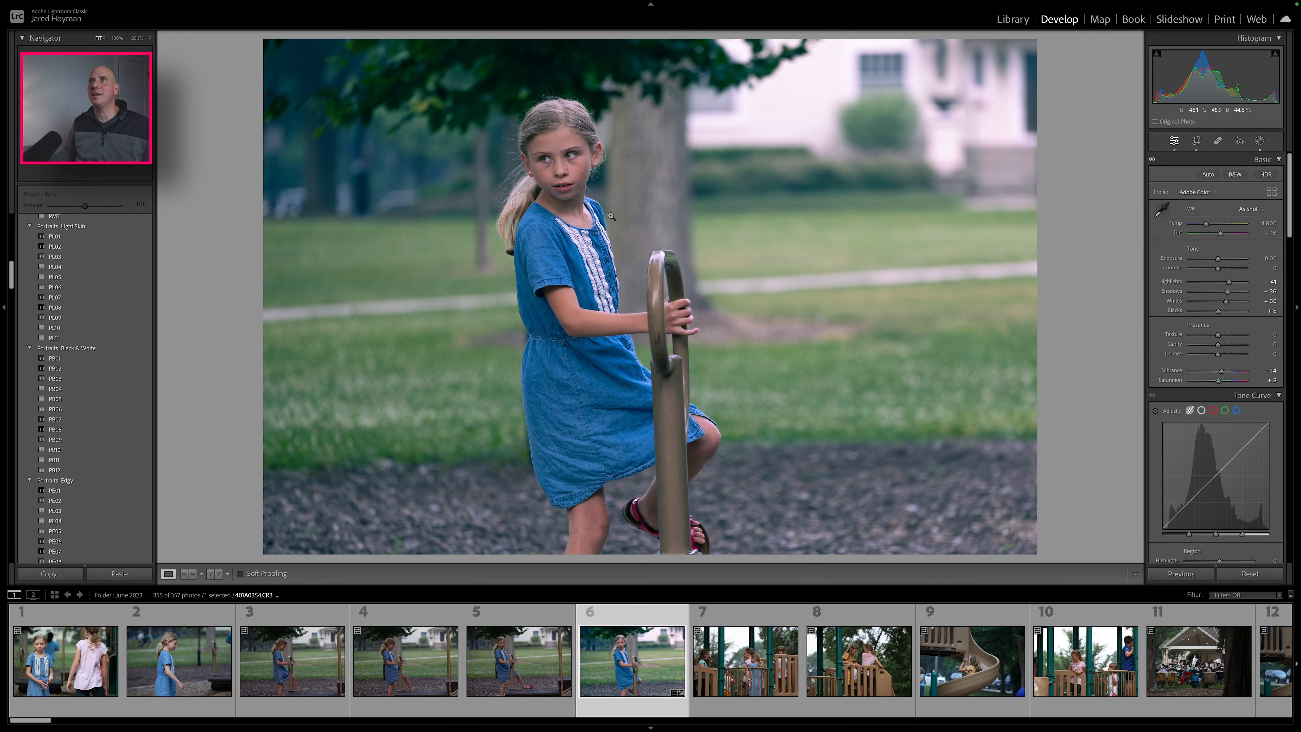
Step: Examine the retouched face and eyes up close and return to the full photo
click(525, 161)
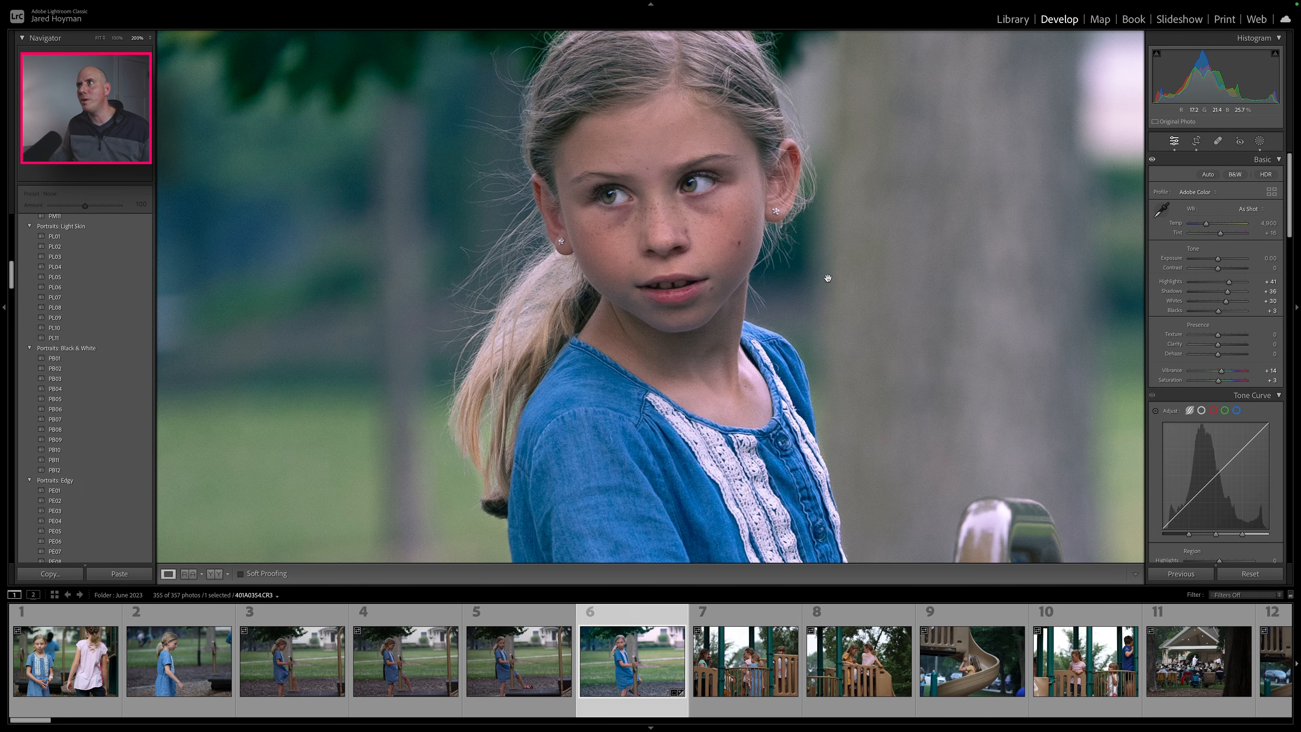
drag(819, 278, 938, 374)
click(535, 260)
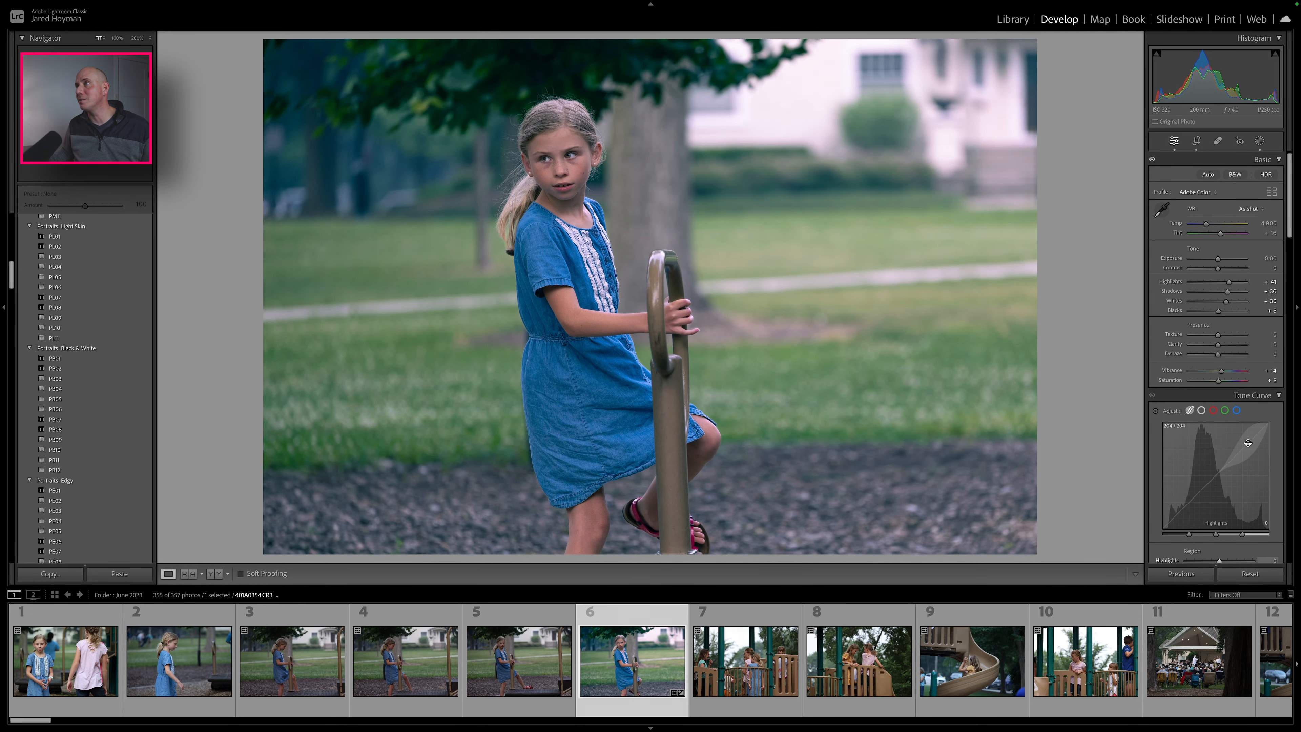
Step: Denoise the photo with the AI Enhance feature at Amount 50, stacking the new DNG with the original
scroll(1246, 446, down, 4)
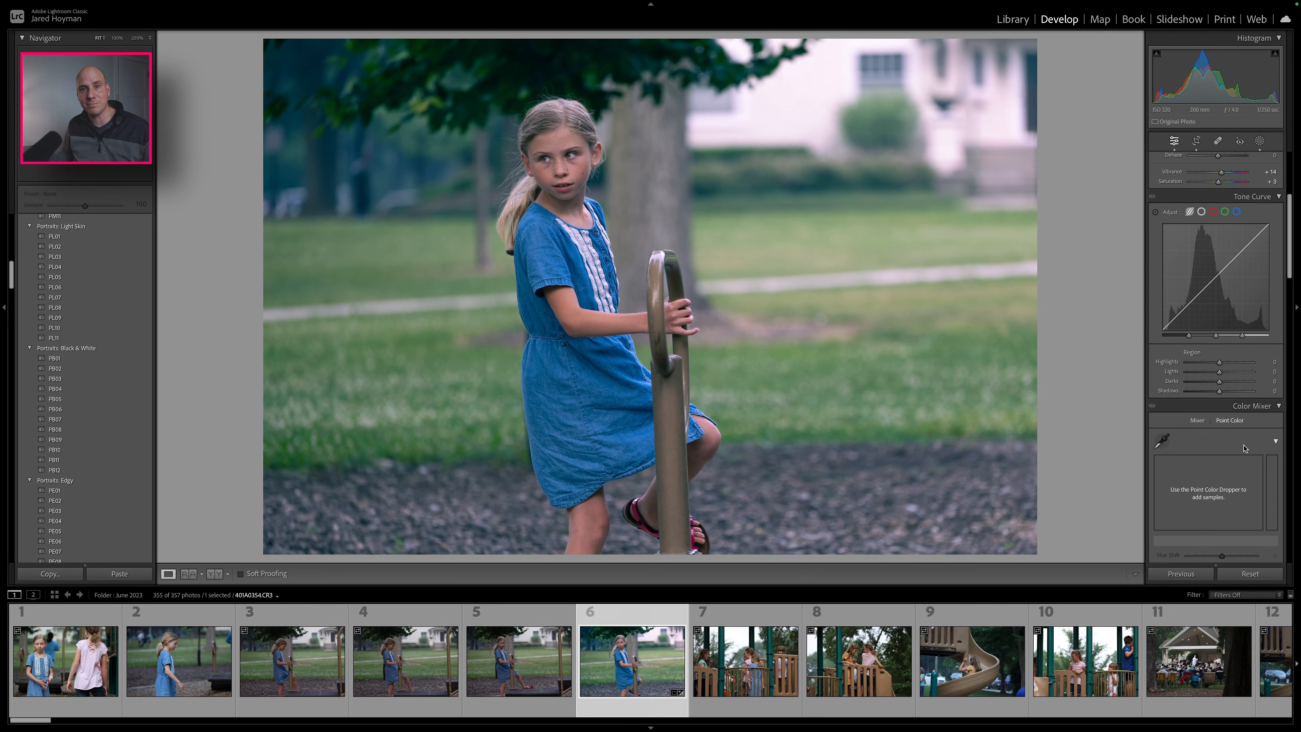
scroll(1245, 449, down, 4)
scroll(1235, 443, up, 4)
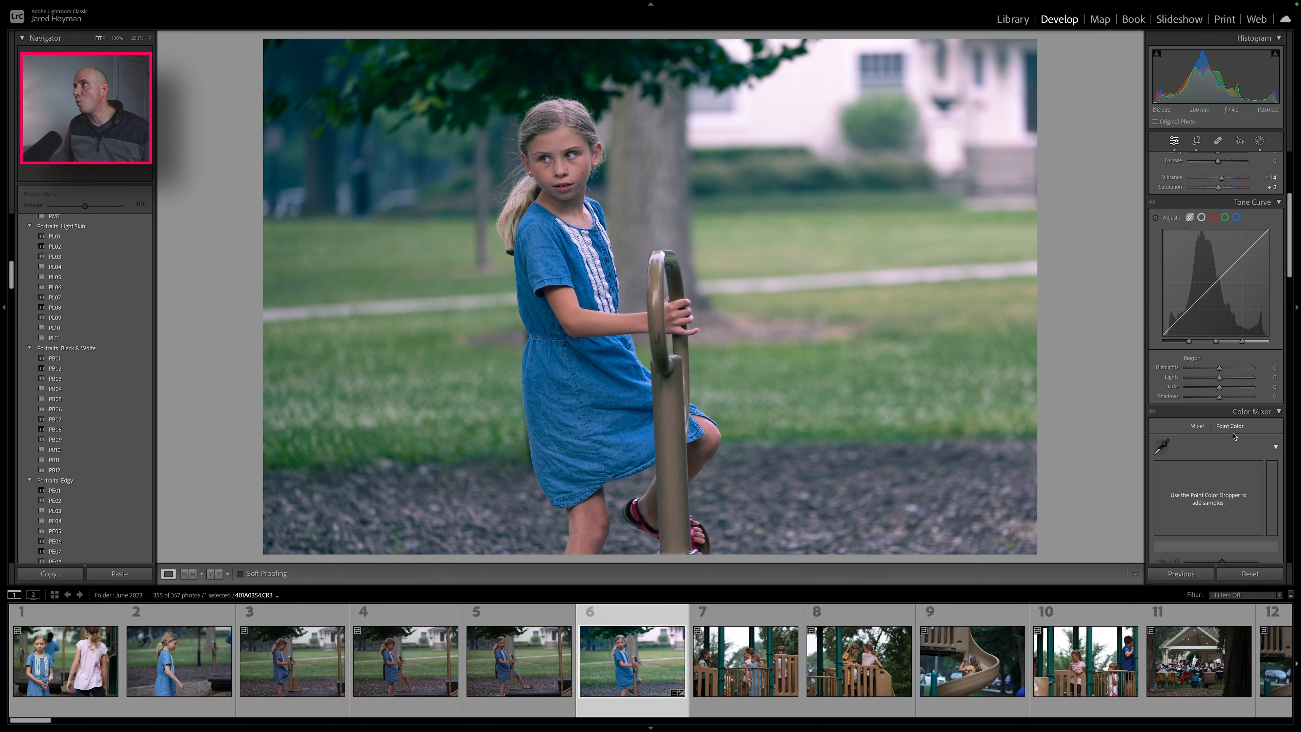
scroll(1233, 436, down, 10)
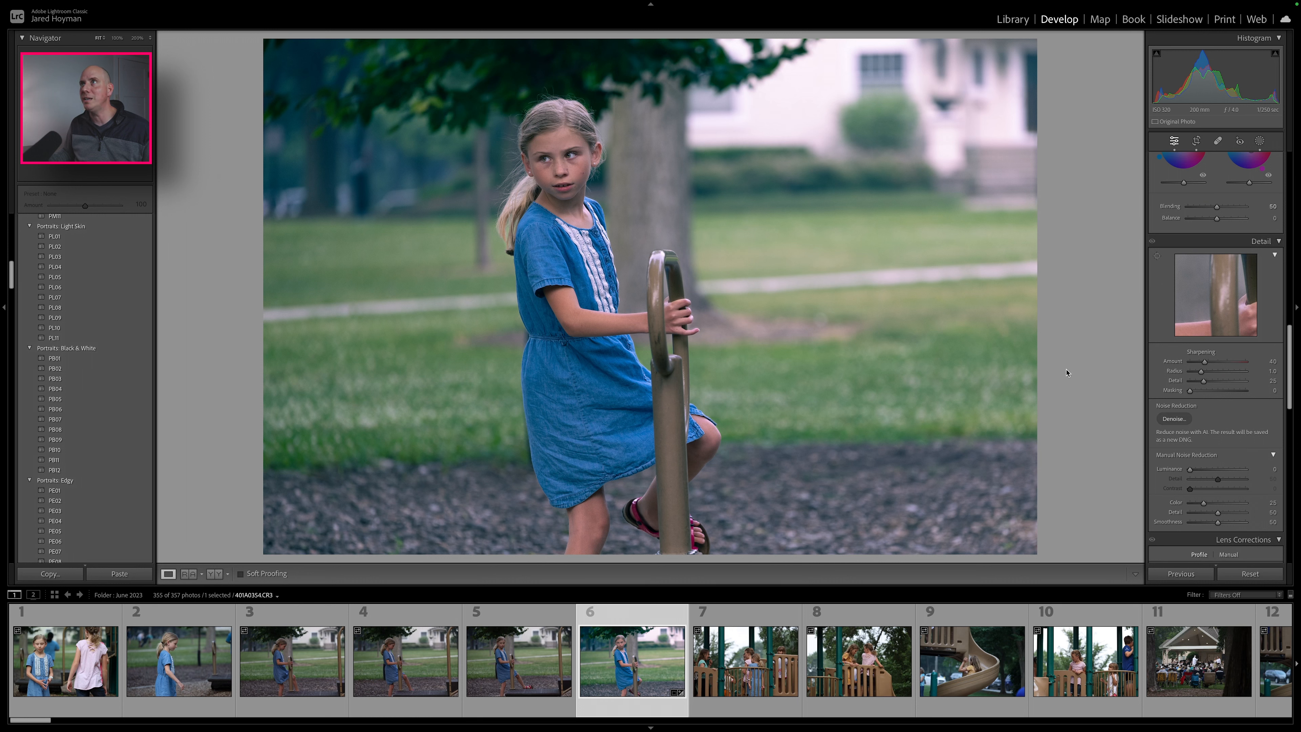
click(555, 142)
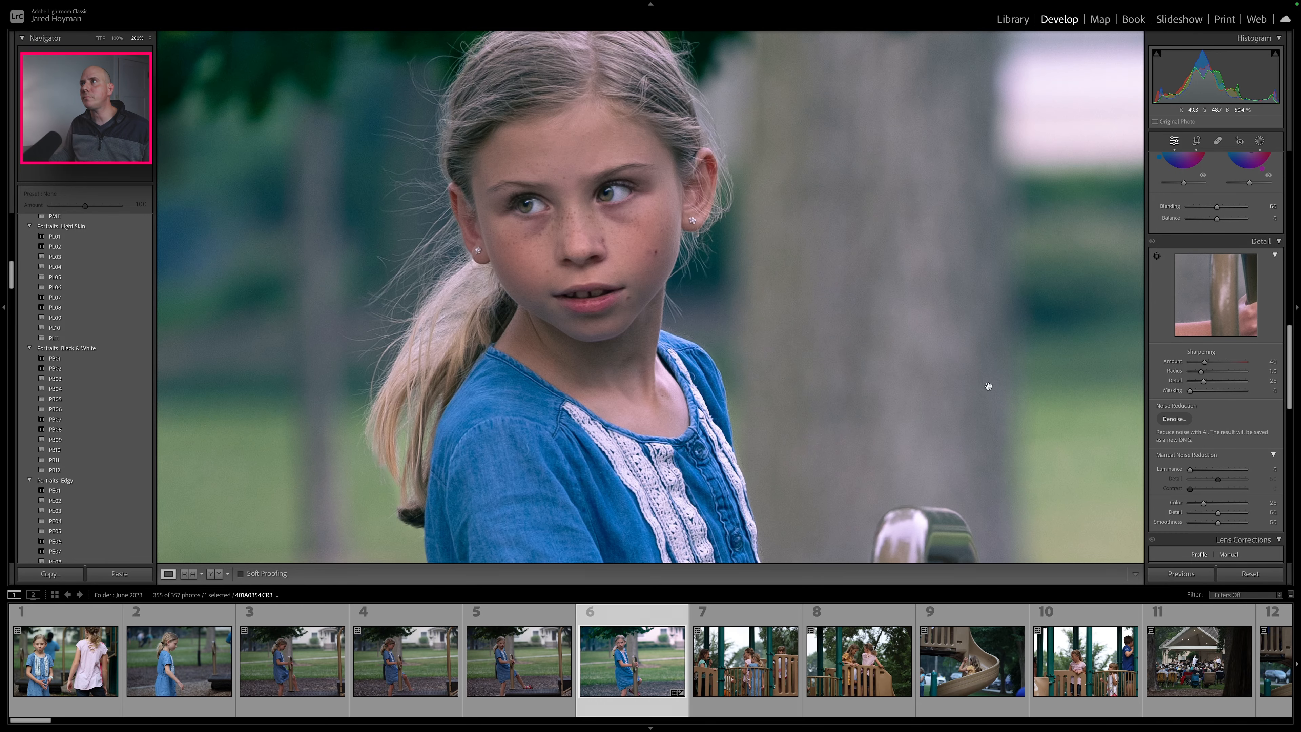
click(1174, 419)
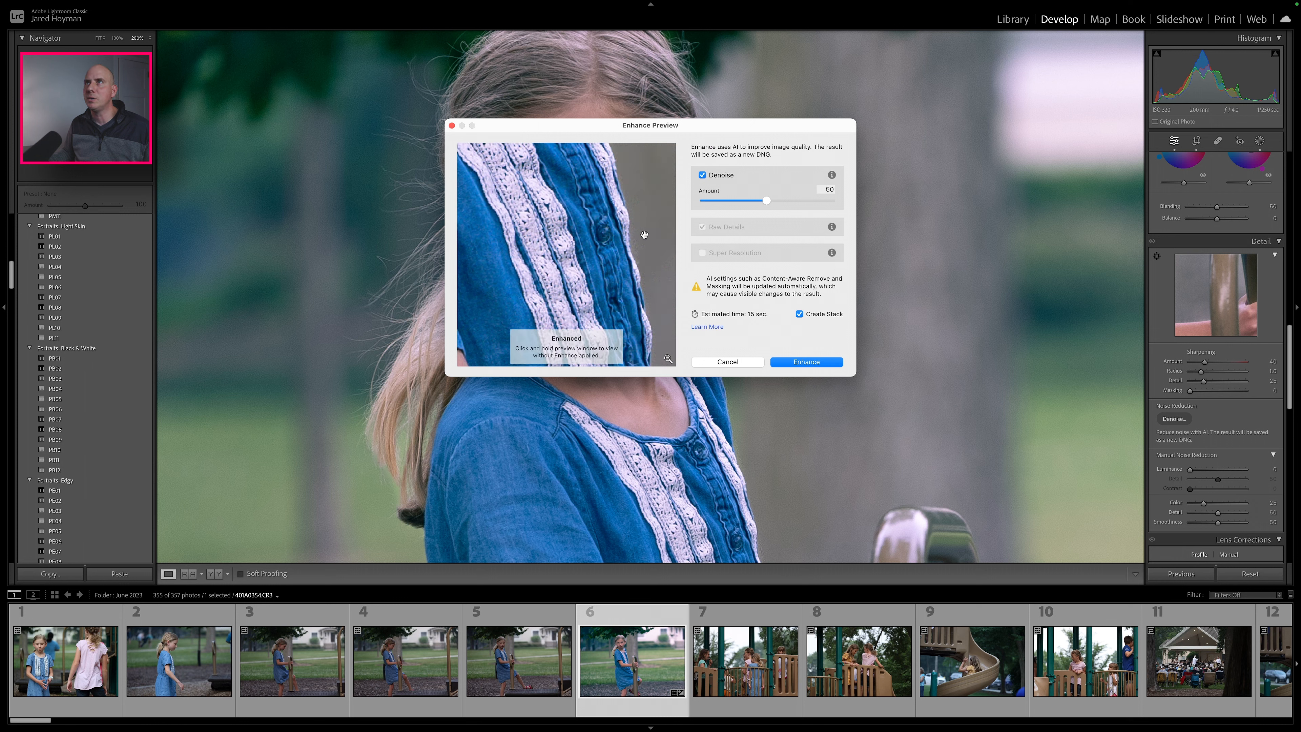
click(802, 363)
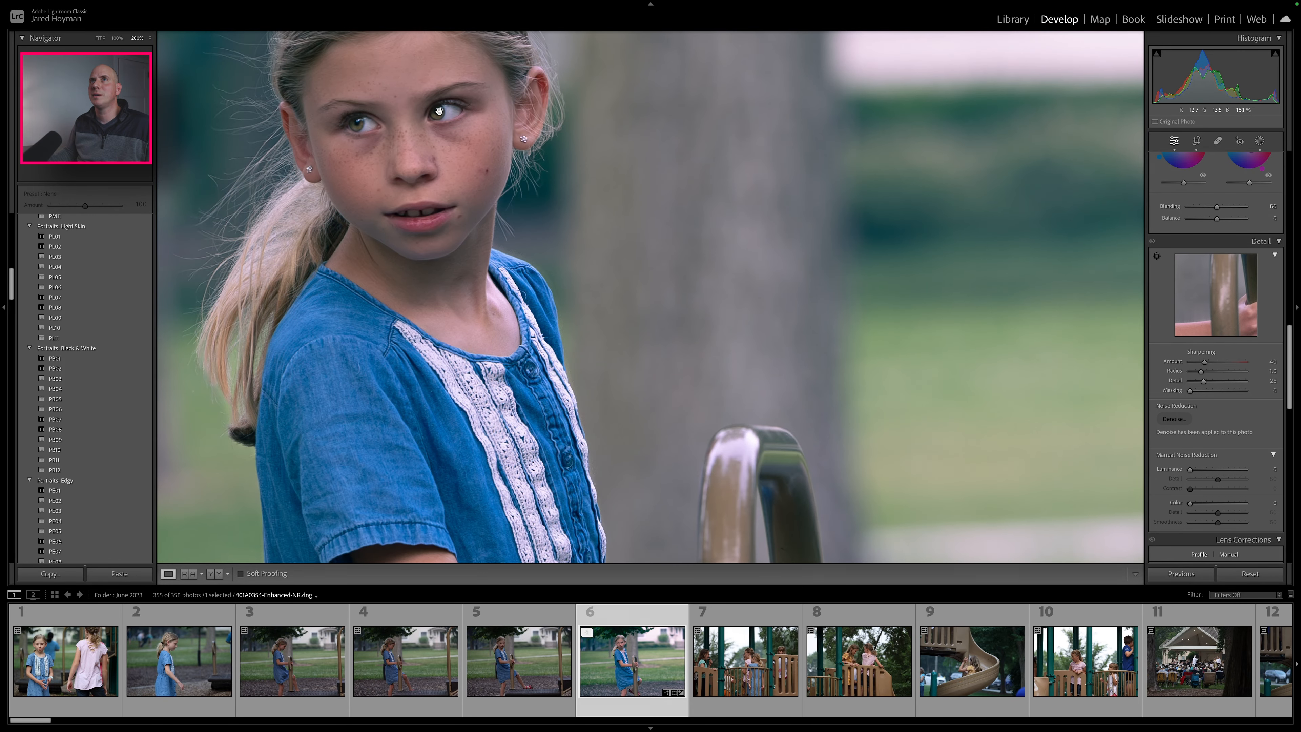
Step: Reset all settings of the denoised photo to view its unedited state, and undo the reset
click(397, 107)
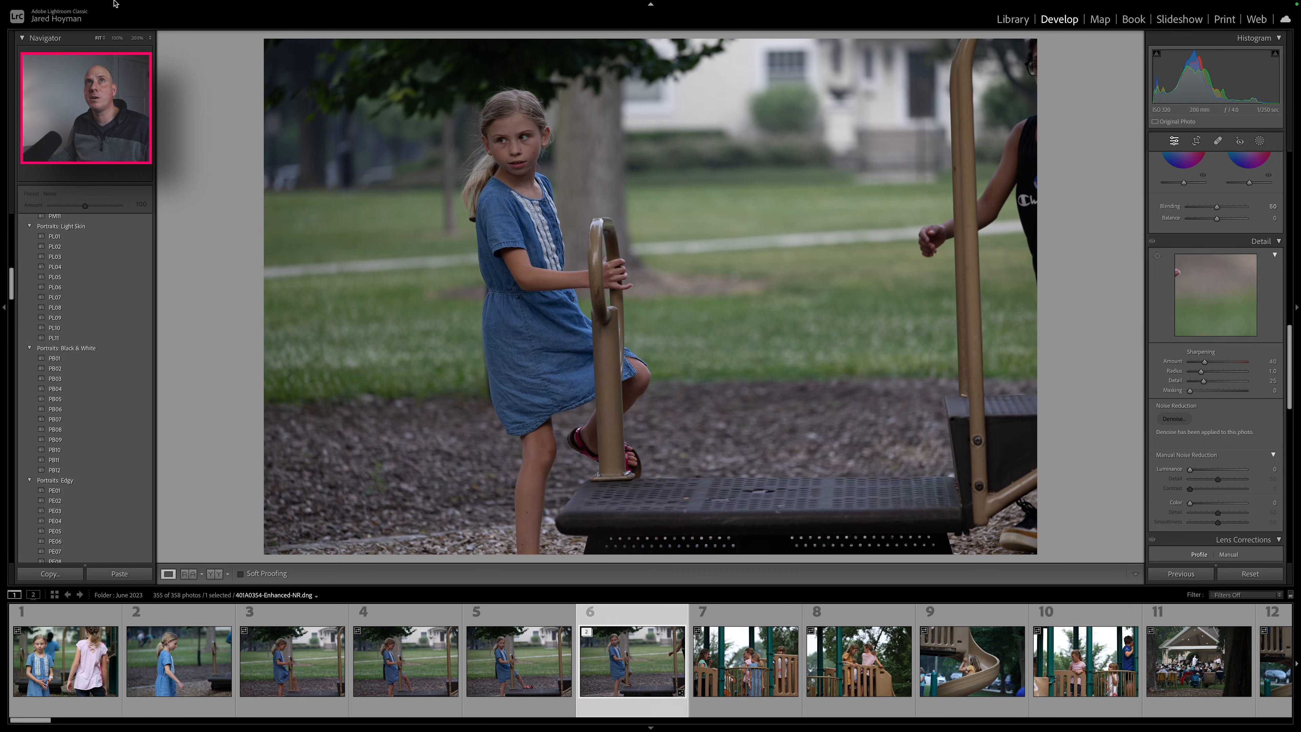
click(125, 6)
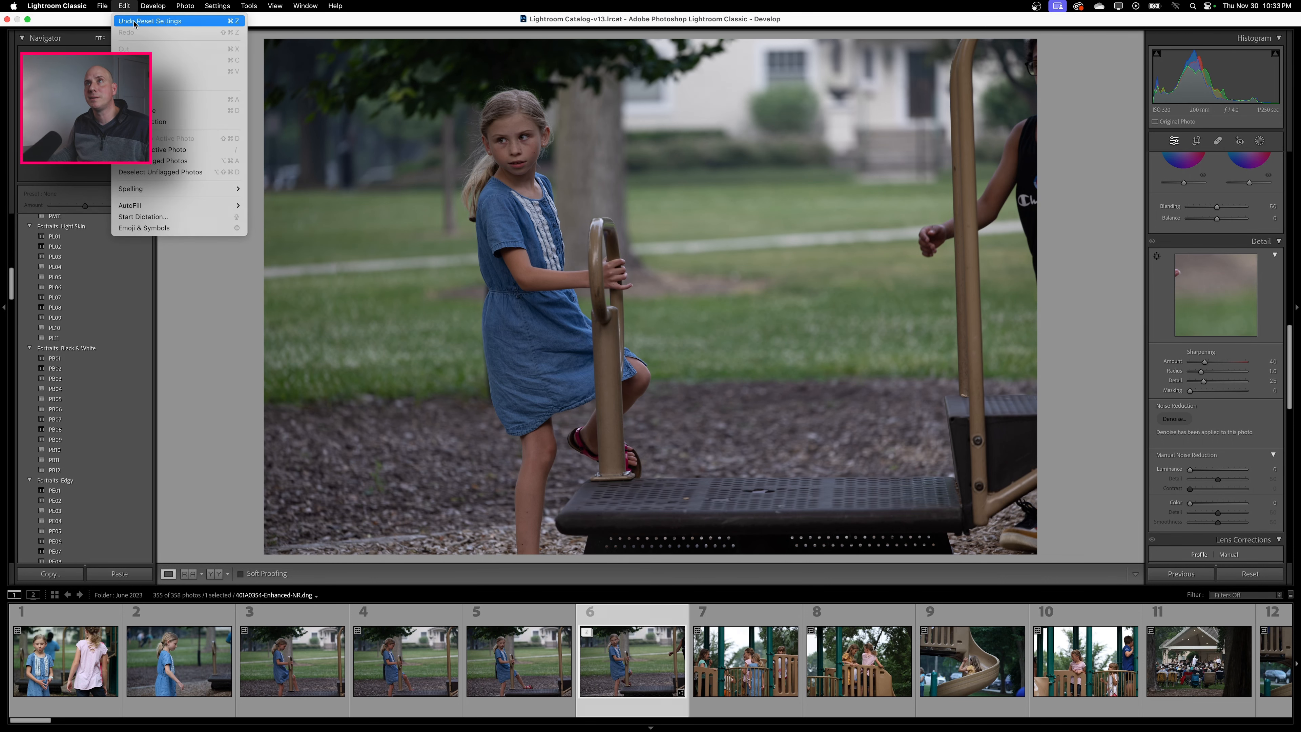
click(135, 23)
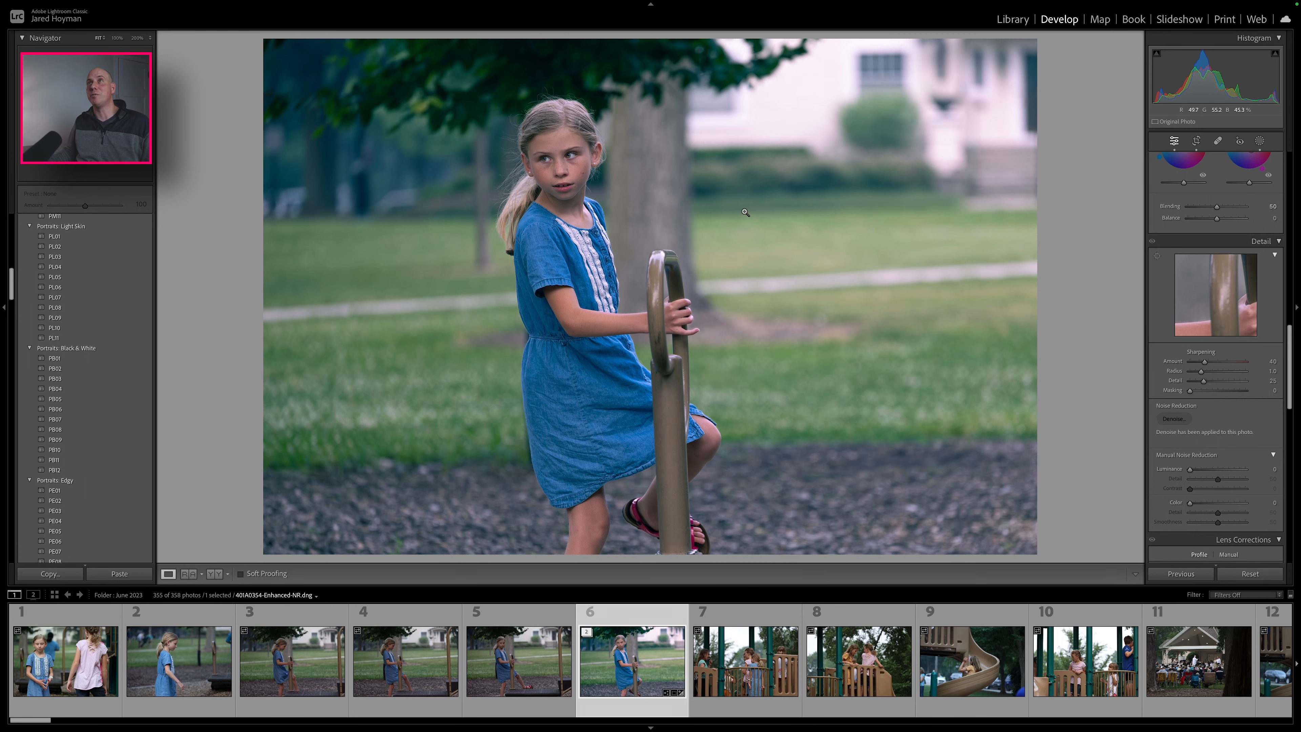
Step: Compare the girl's face up close in the denoised DNG and the original raw photo, returning to the DNG
click(598, 159)
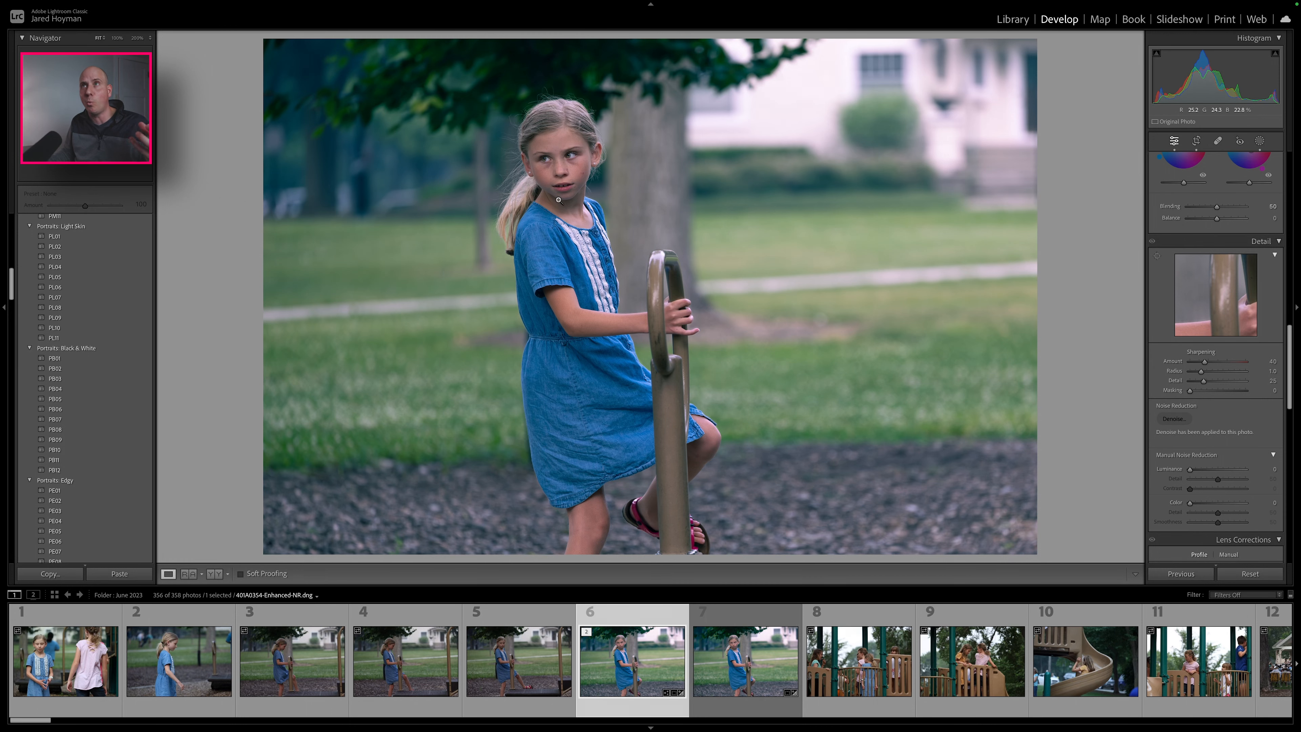
click(556, 169)
drag(561, 160, 657, 270)
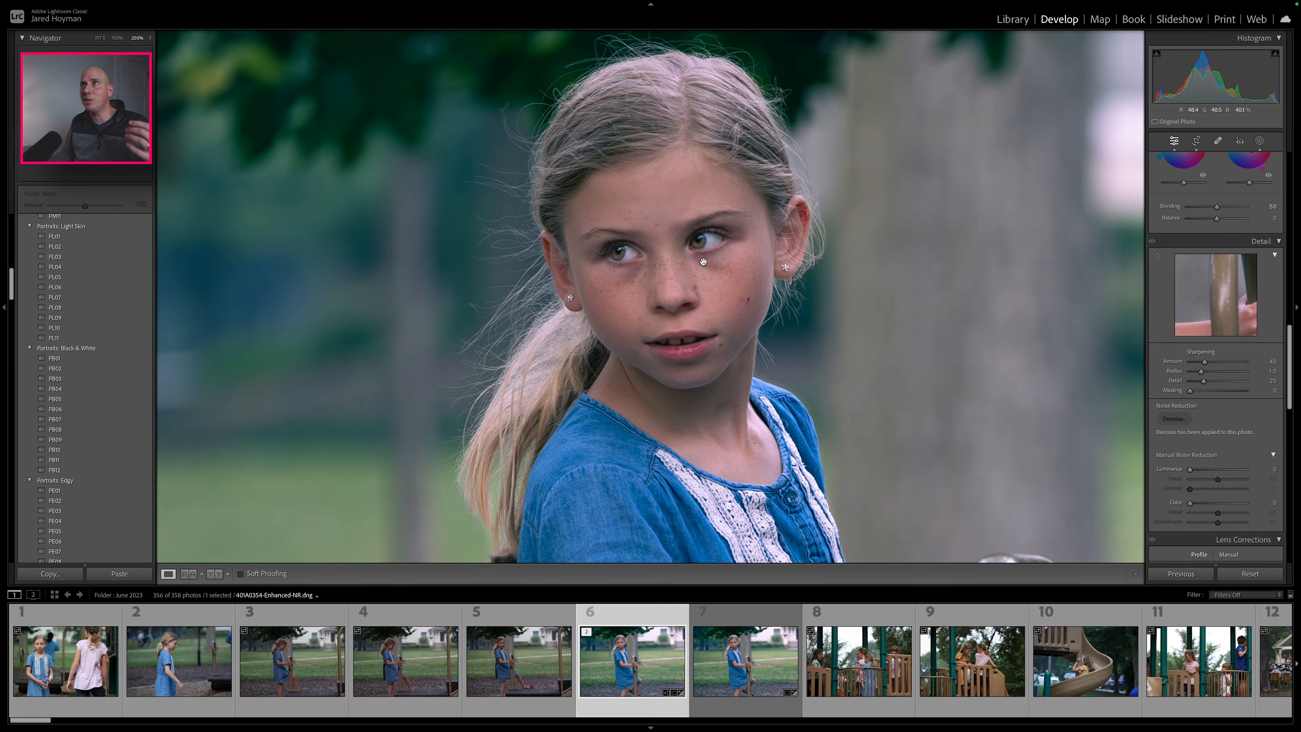
click(759, 298)
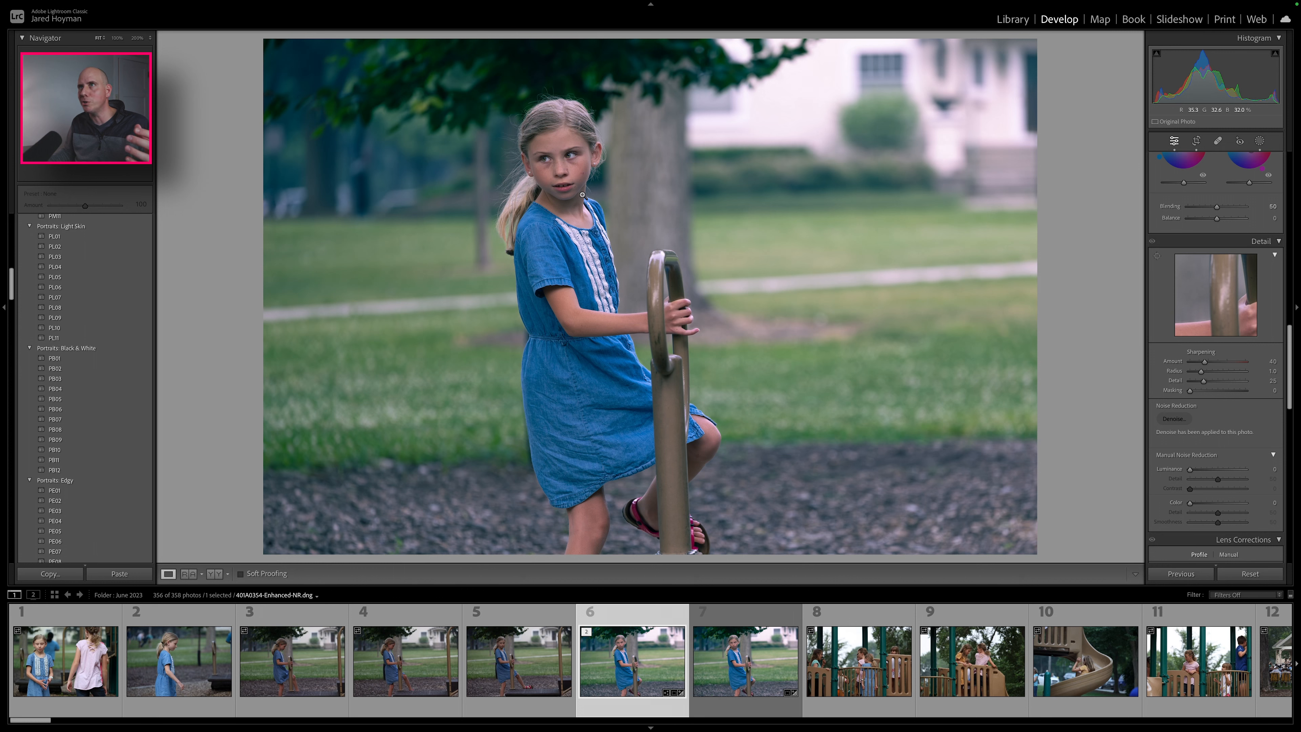
click(550, 155)
click(742, 681)
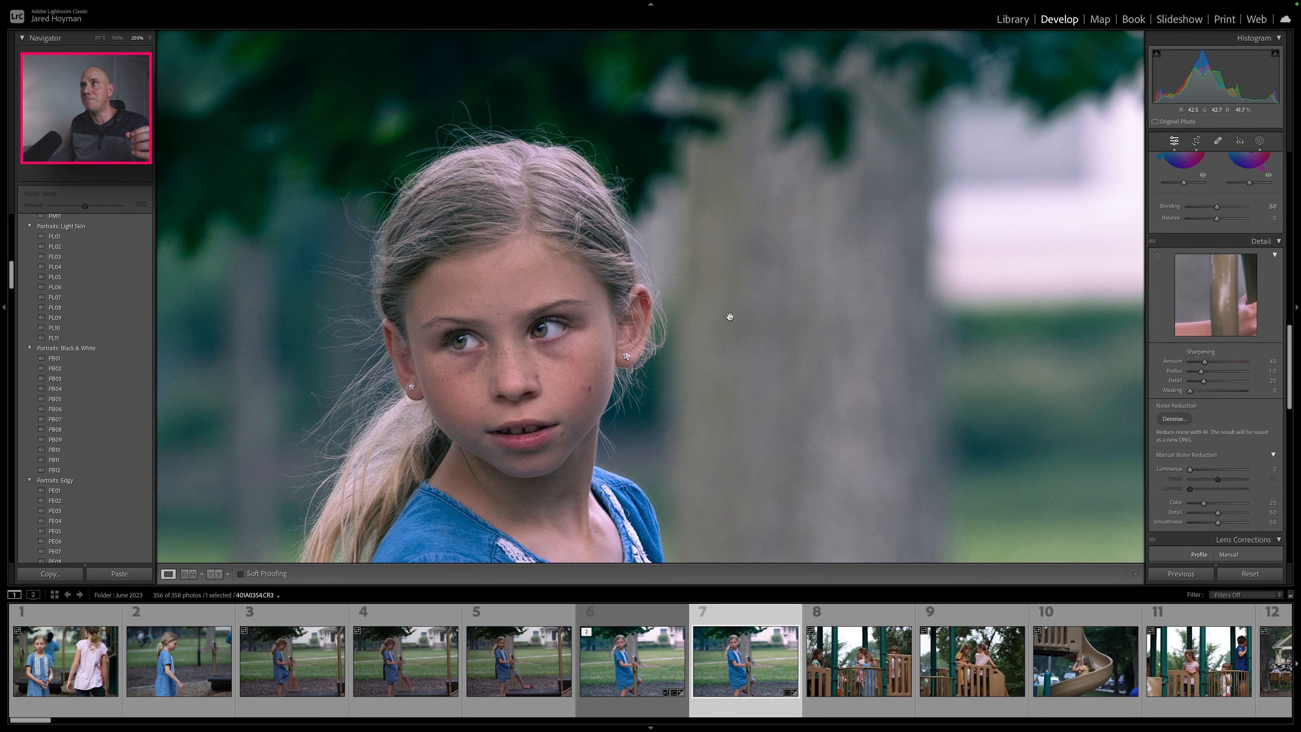
click(630, 666)
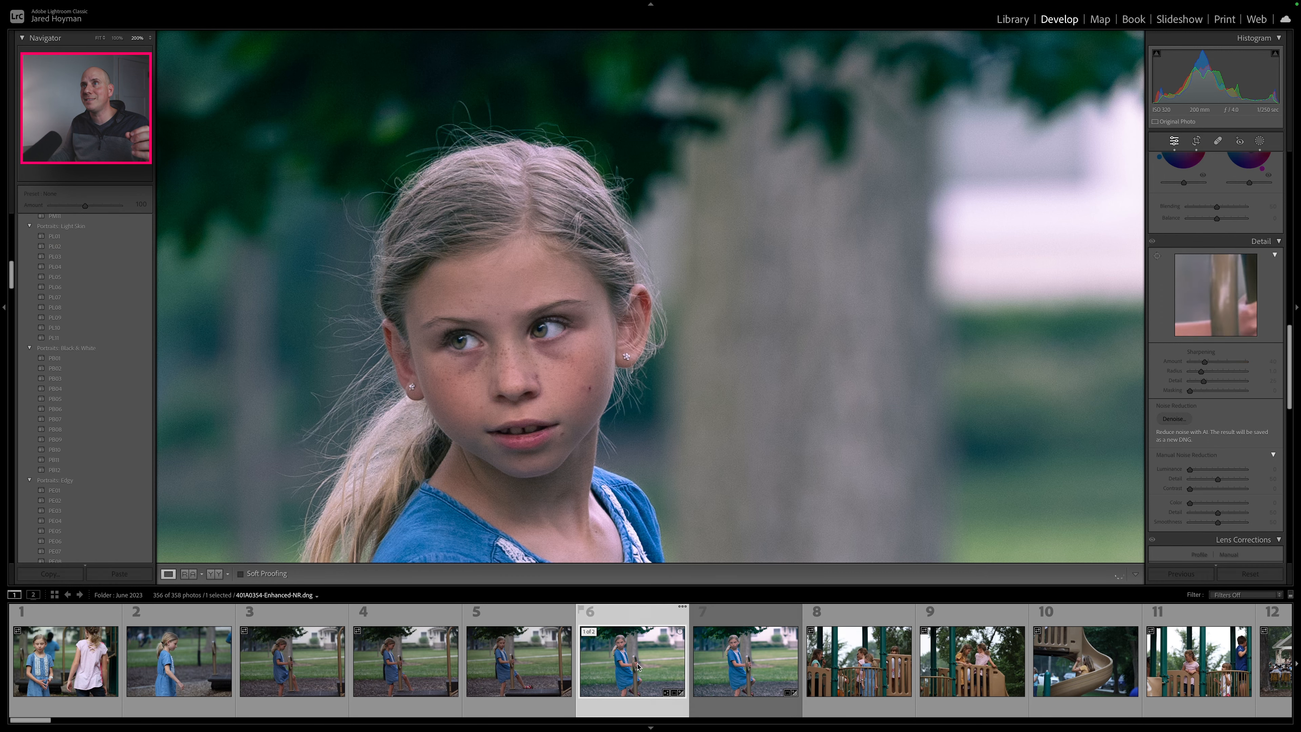
click(719, 666)
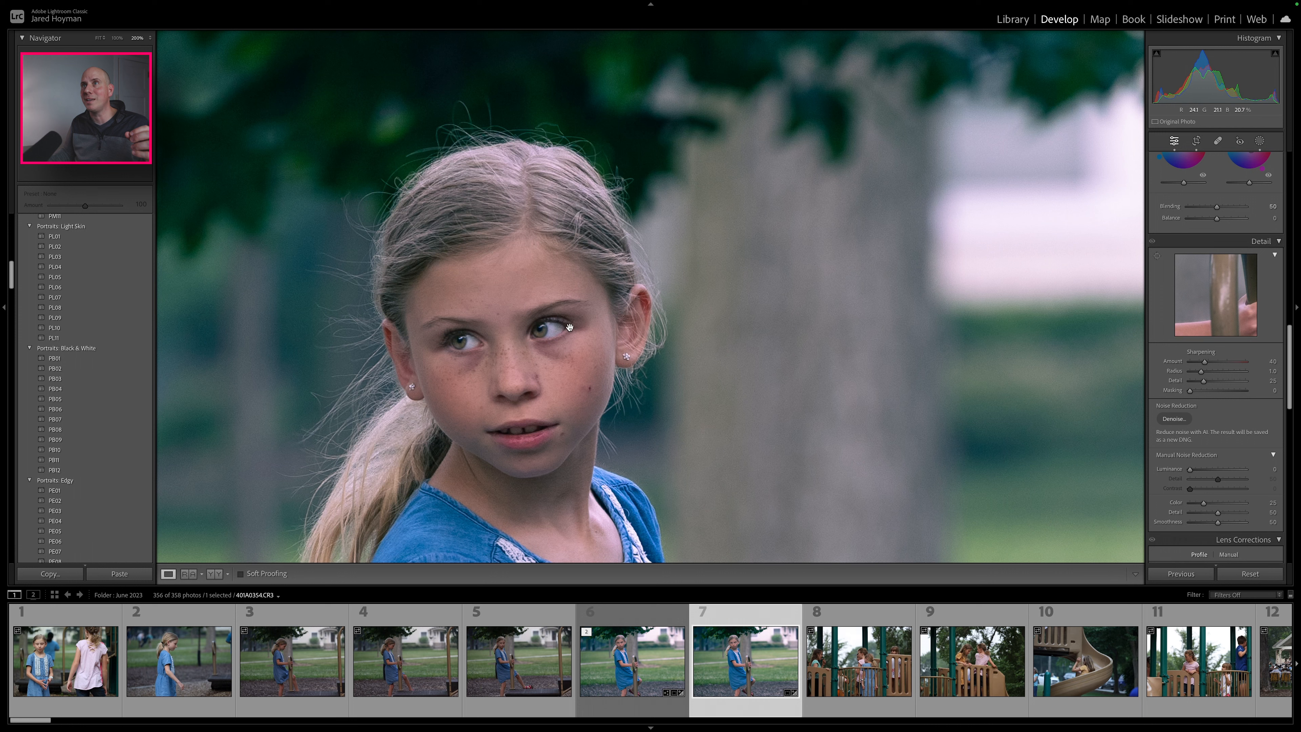
click(624, 689)
click(644, 665)
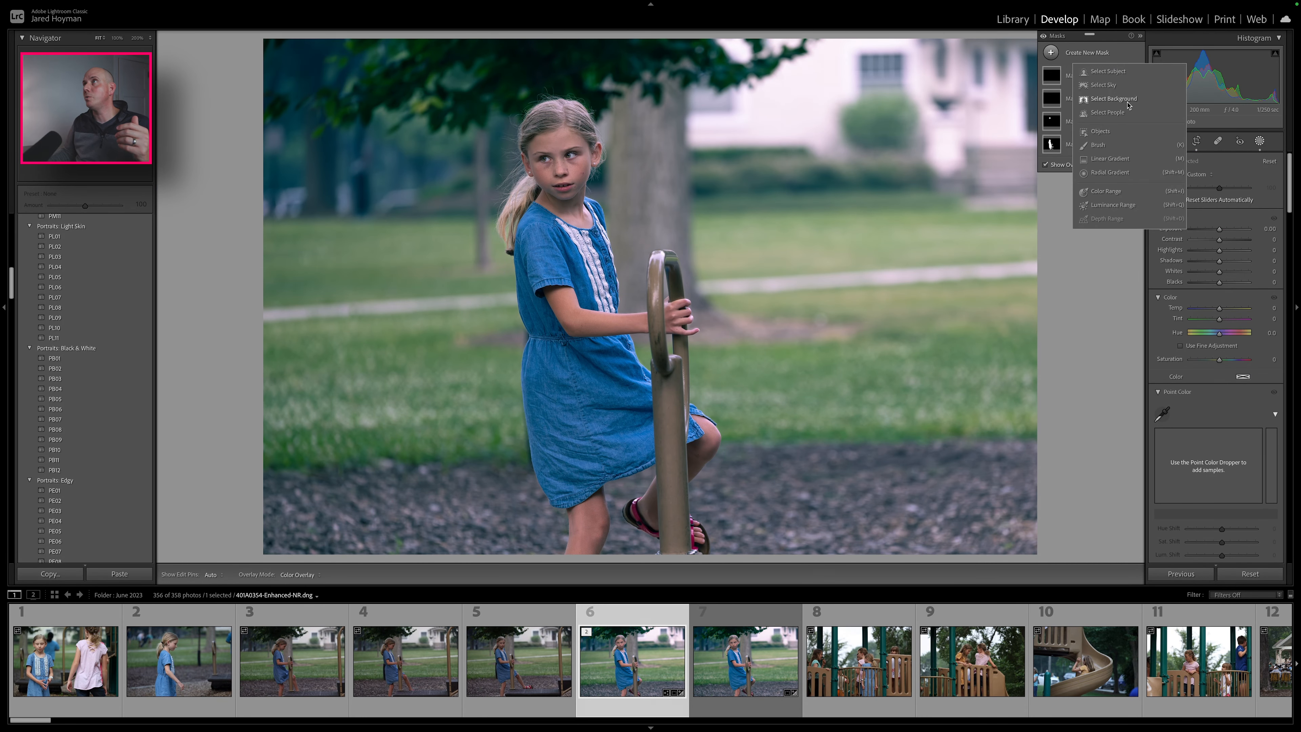
Step: Add a background mask, soften it with Texture at about -36 and Clarity at about -69, and leave masking
click(1127, 101)
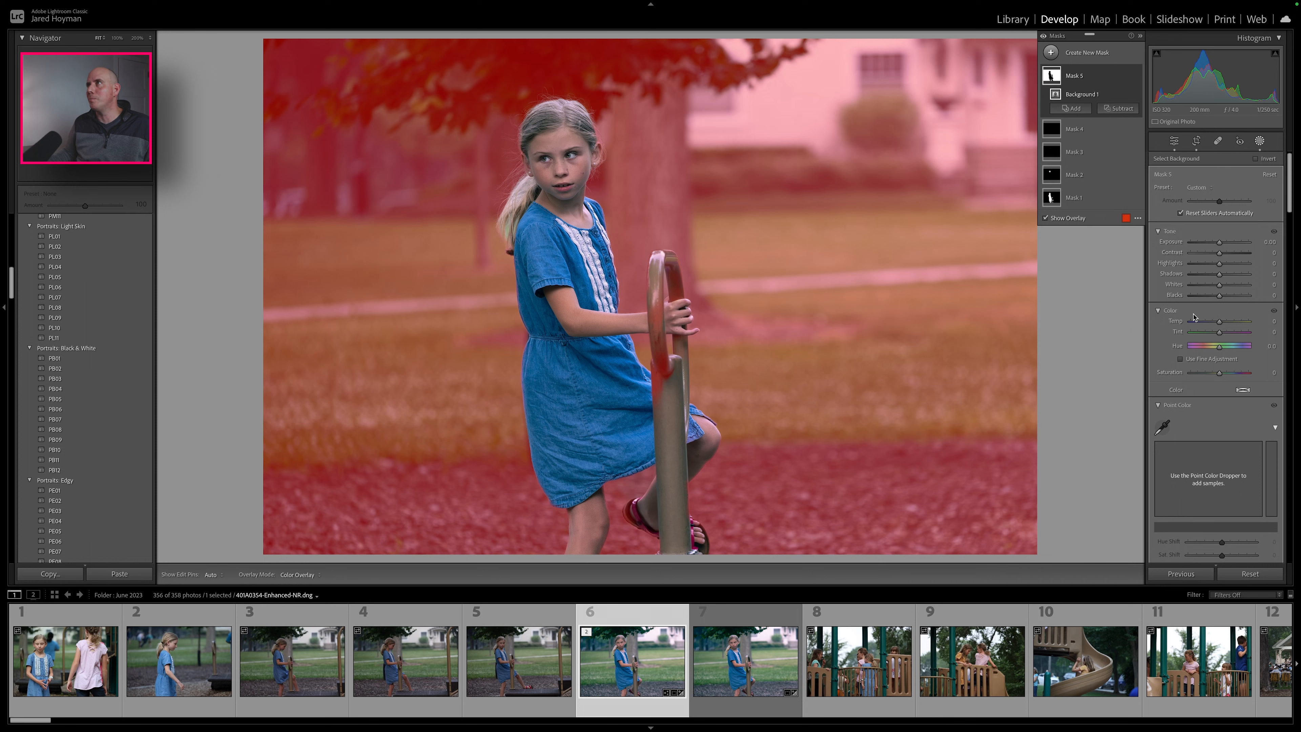
scroll(1218, 429, down, 10)
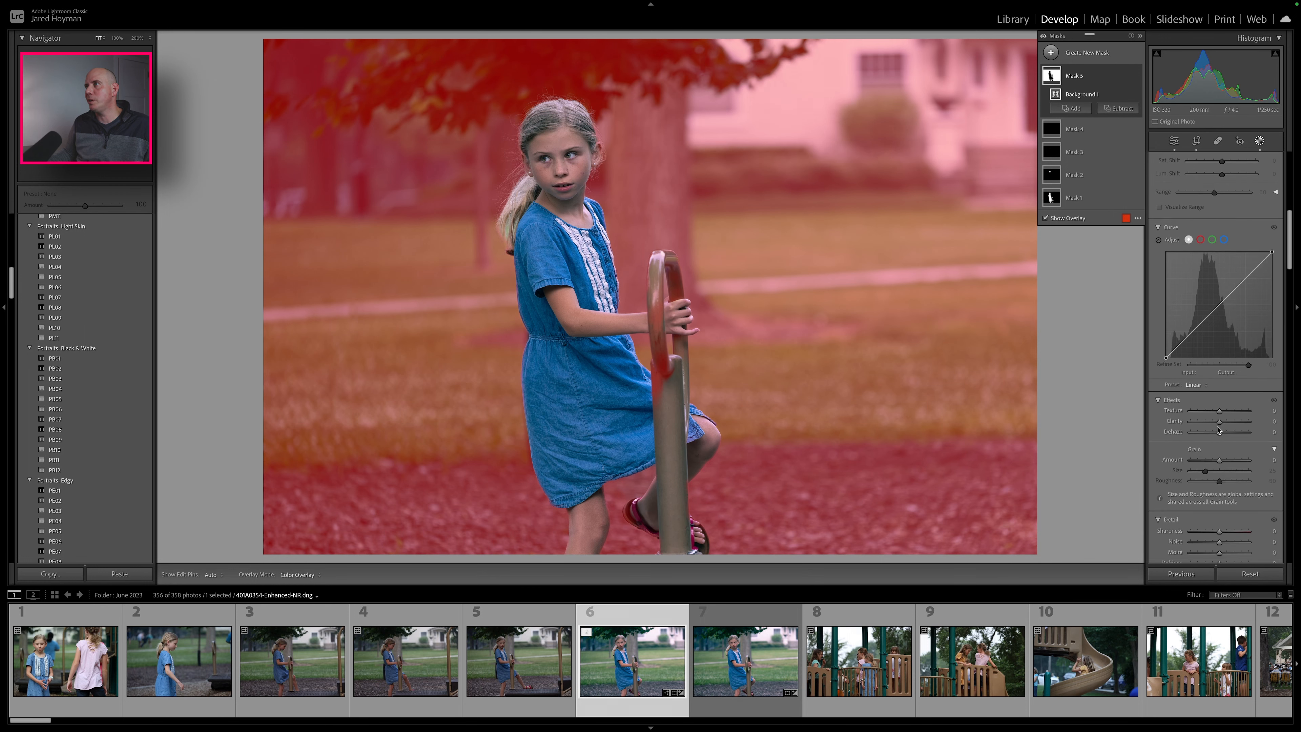
scroll(1218, 430, down, 1)
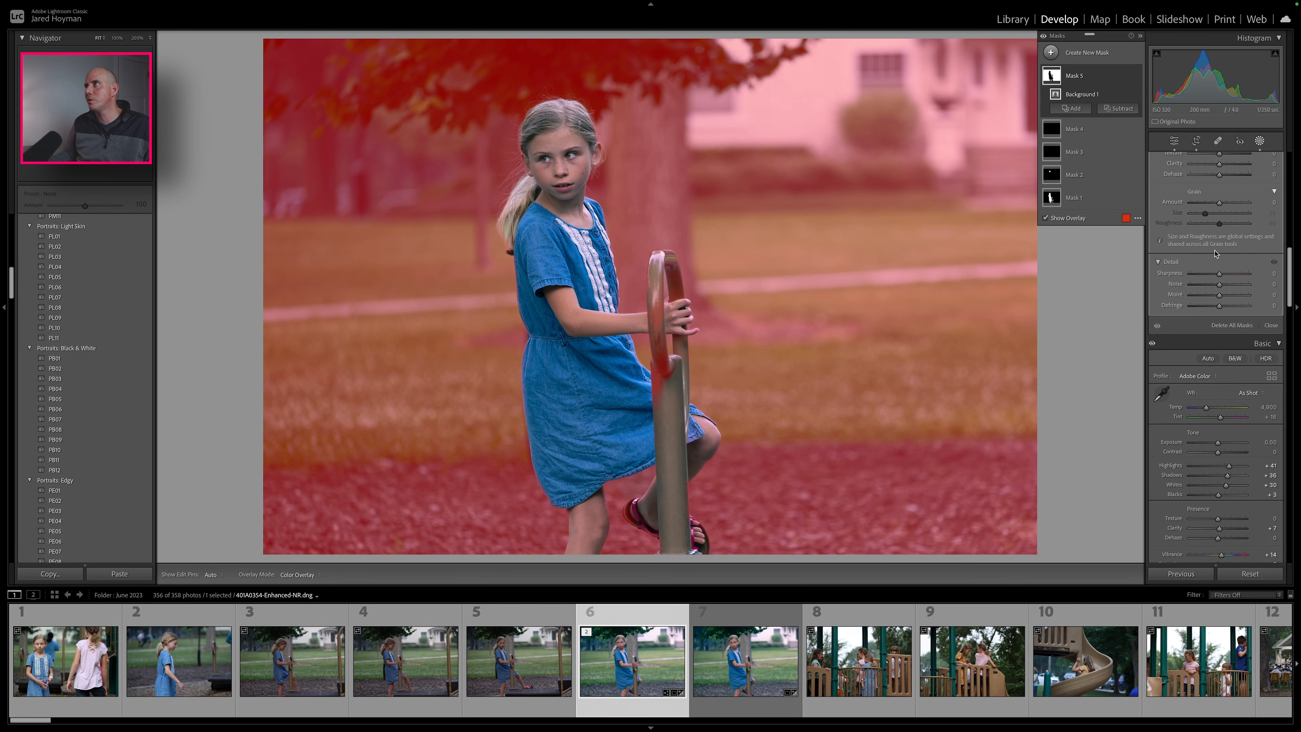
scroll(1216, 253, up, 5)
mouse_move(1222, 195)
mouse_down()
mouse_move(1164, 199)
mouse_move(1224, 205)
mouse_up()
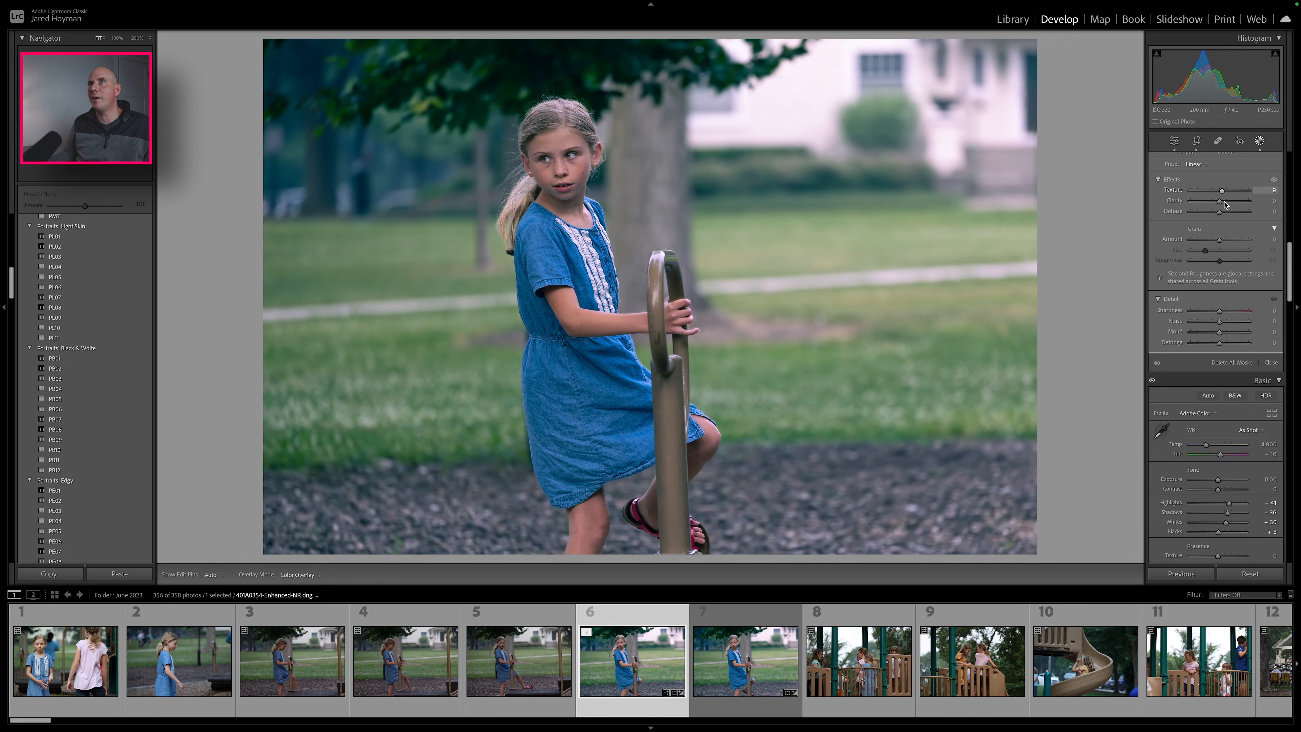
drag(1172, 207, 1201, 201)
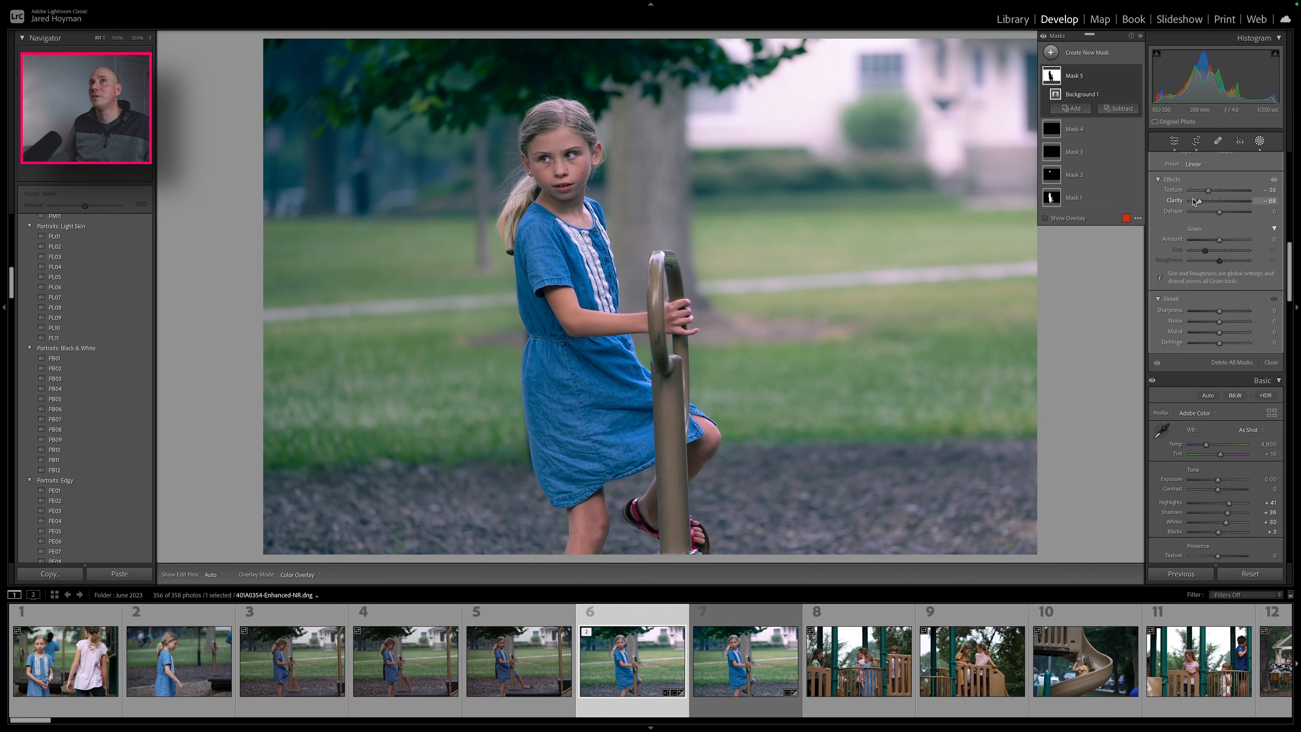
click(1175, 141)
Step: Inspect the face up close, reset all settings to compare with the unedited photo, and undo the reset
click(541, 122)
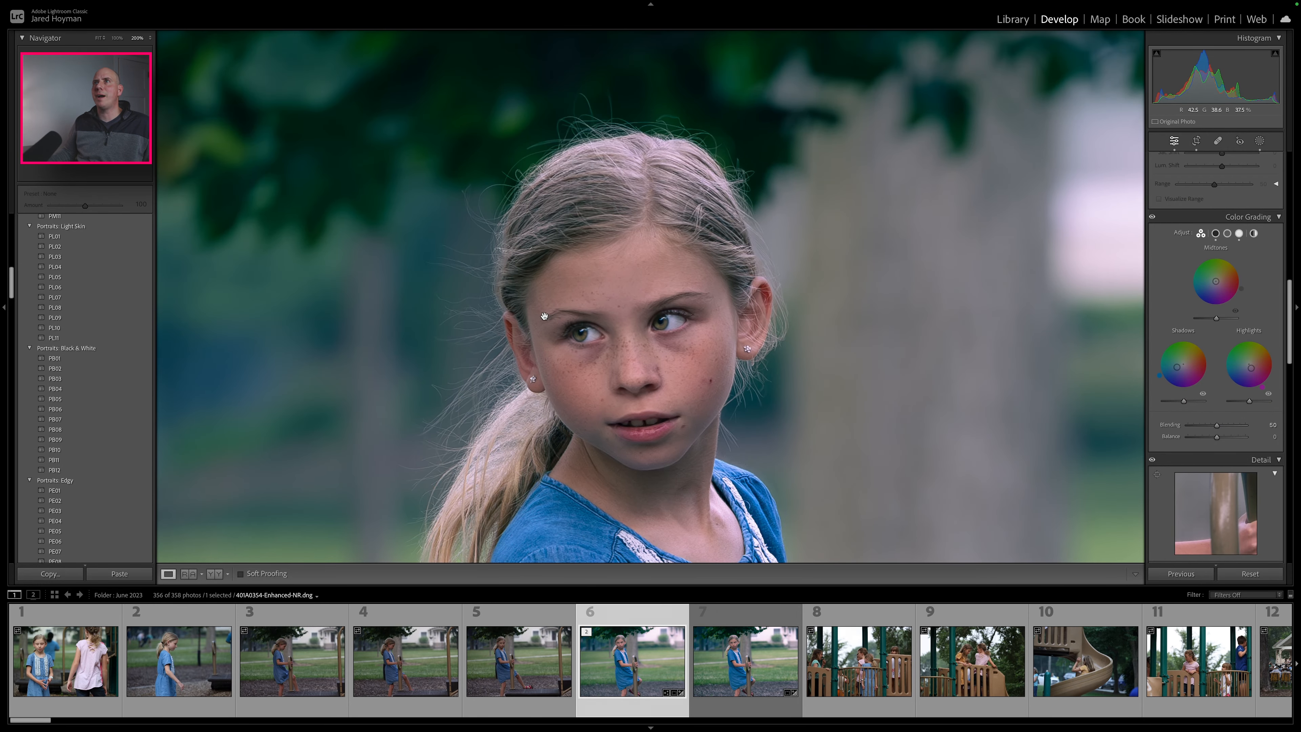
click(580, 314)
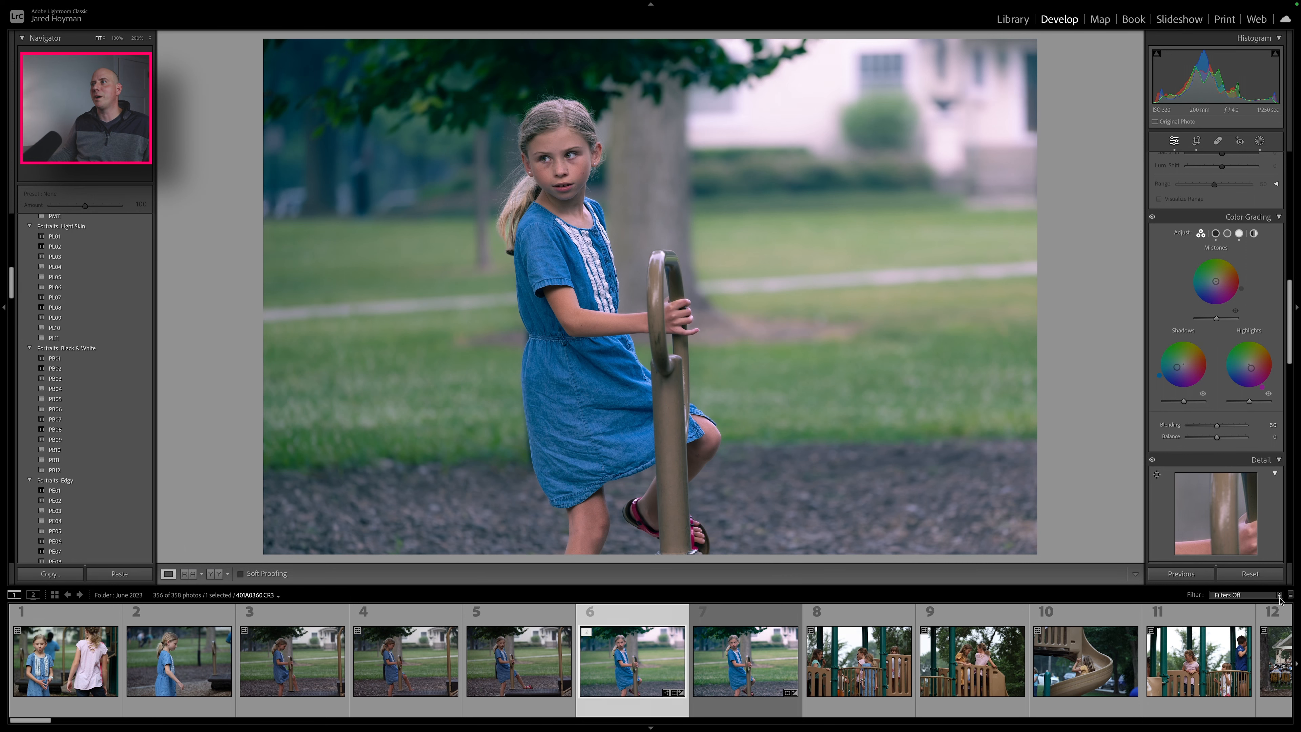
click(1253, 574)
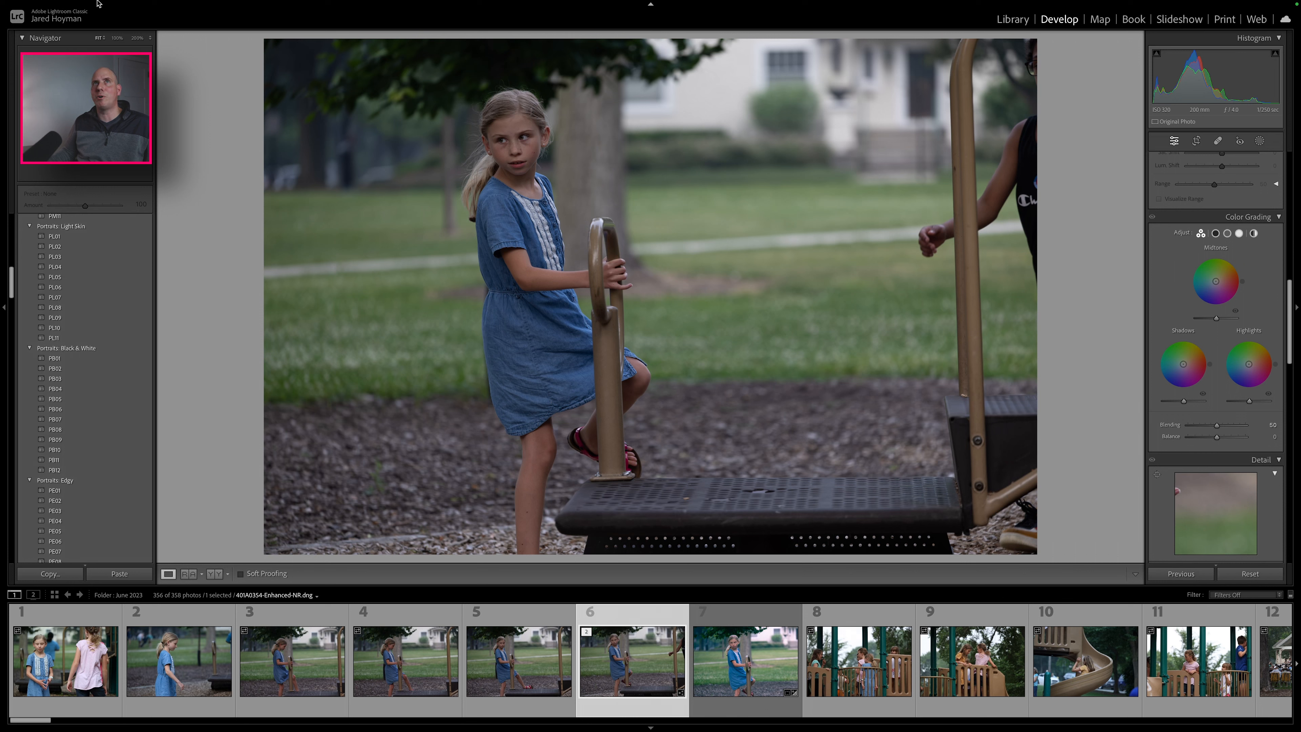
mouse_move(71, 3)
click(124, 6)
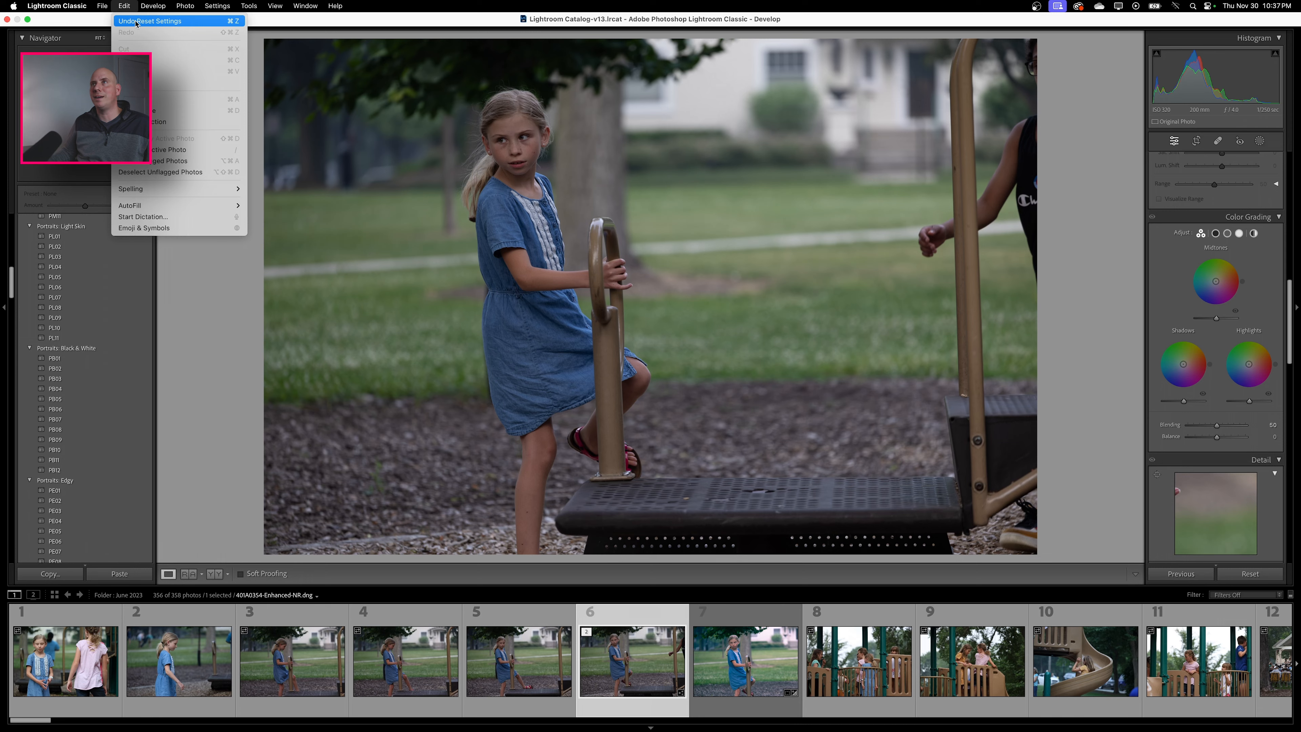
click(136, 22)
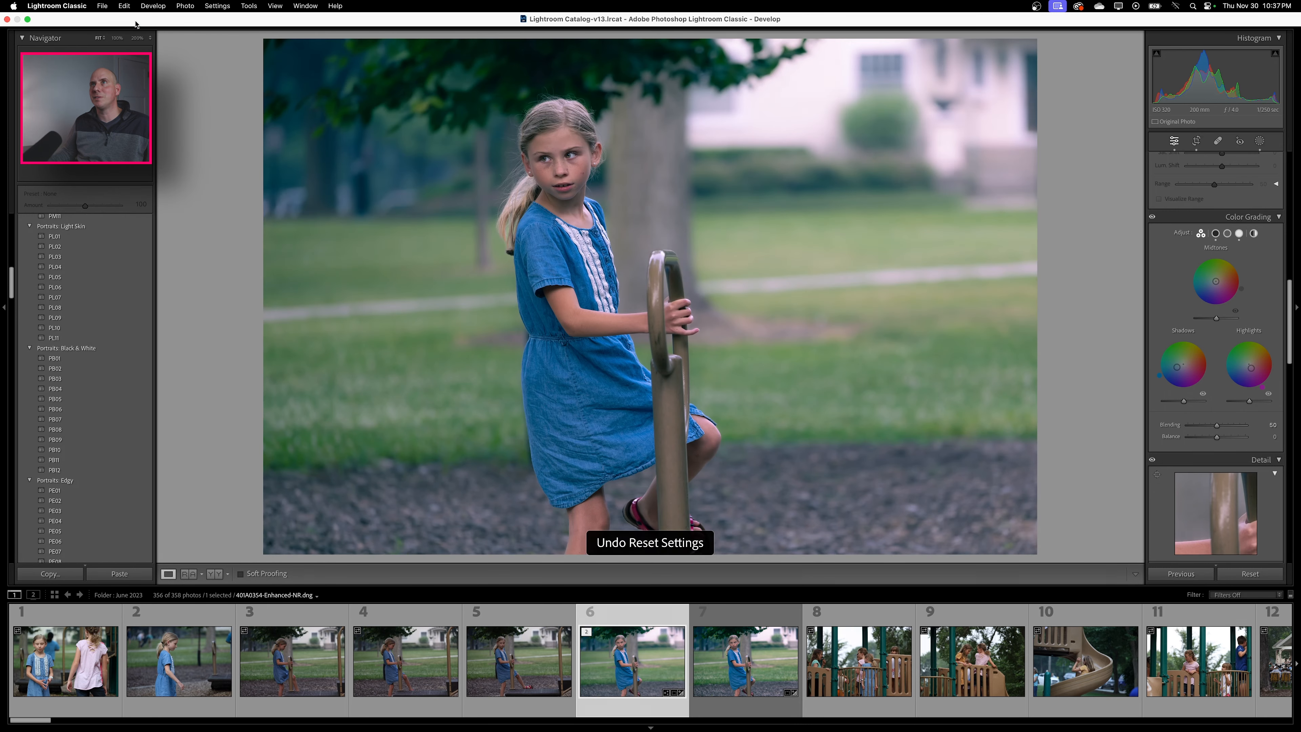